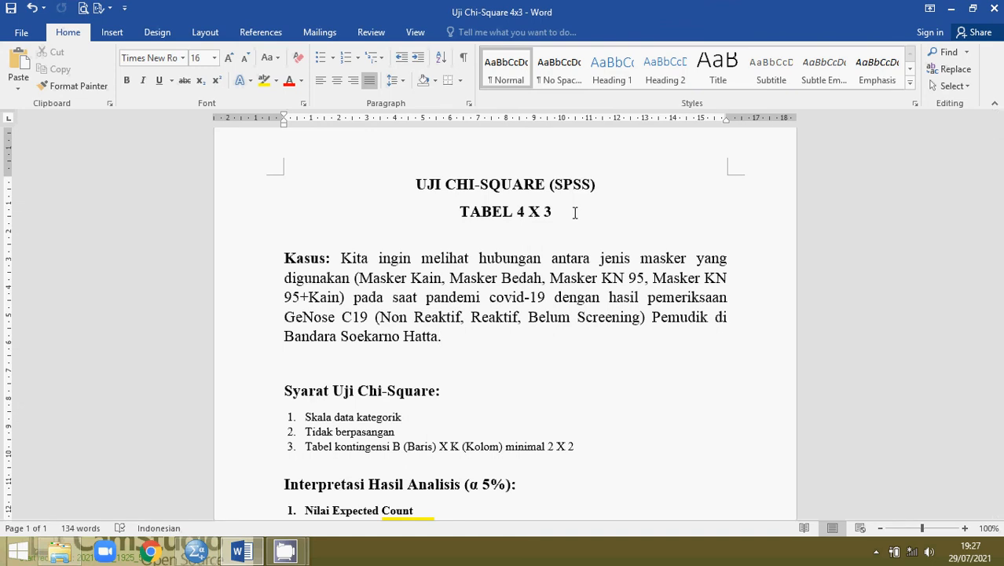
Step: Read the Kasus description with its mask types and GeNose C19 result categories, together with the Syarat Uji Chi-Square list
click(334, 262)
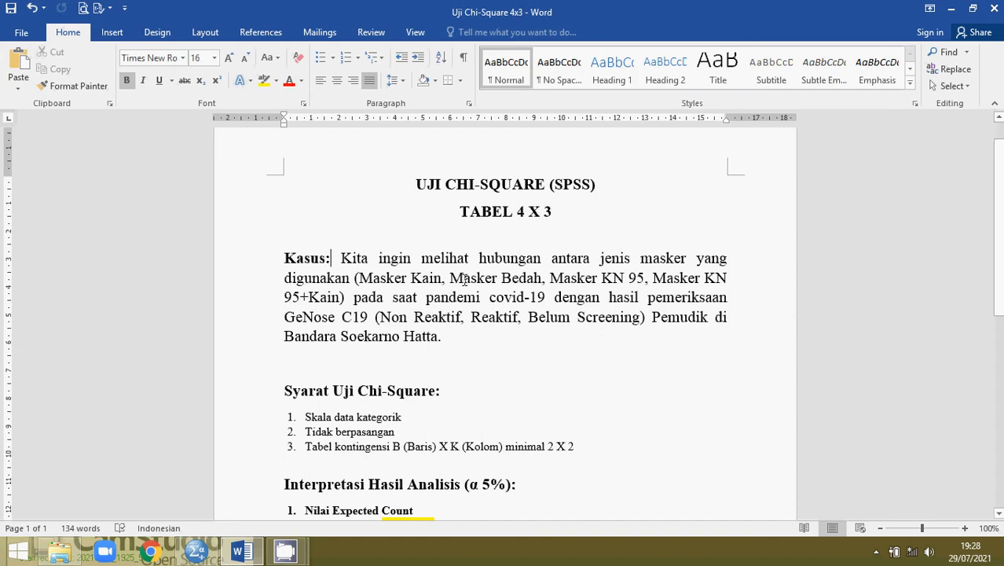
drag(355, 279, 651, 318)
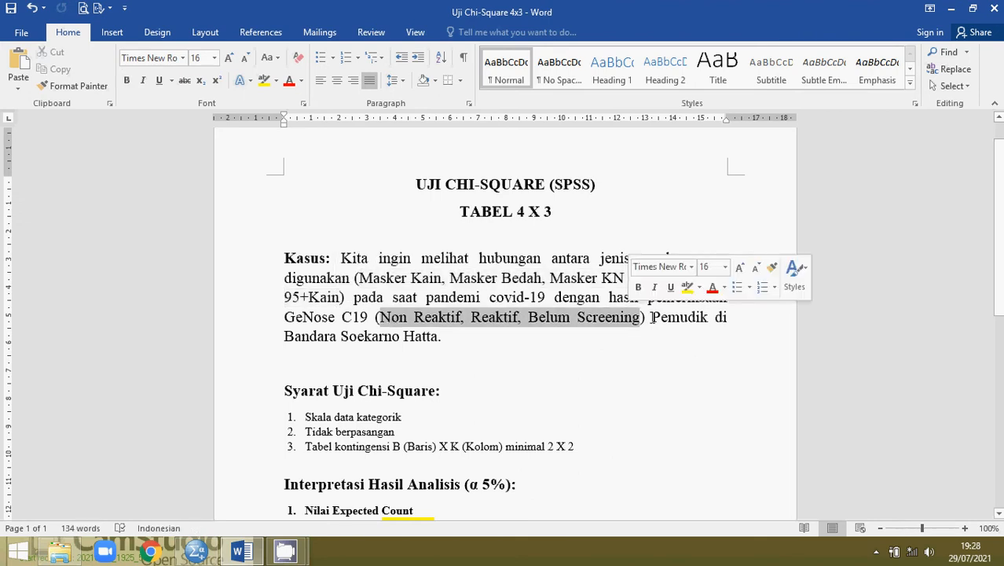
click(457, 336)
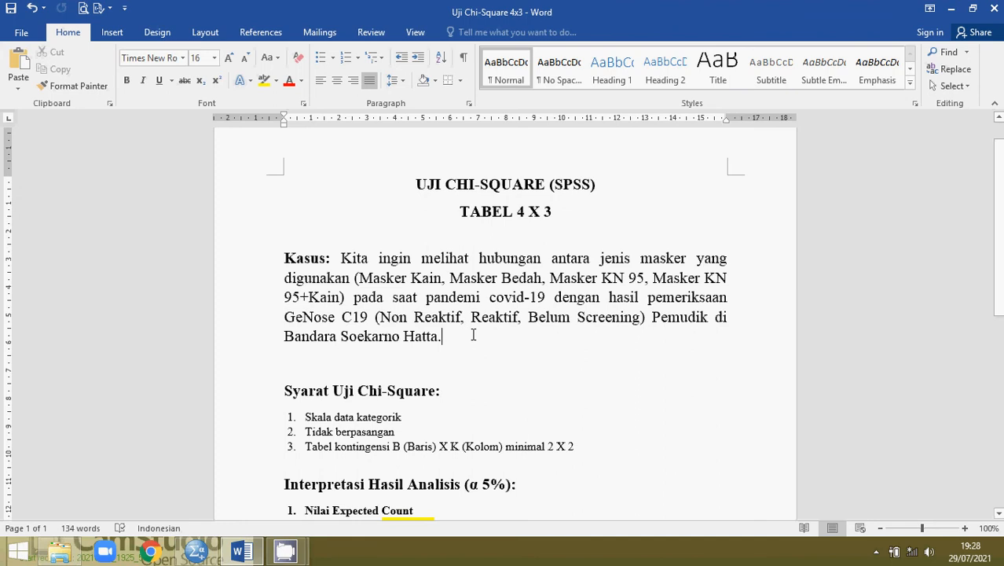
scroll(468, 385, down, 1)
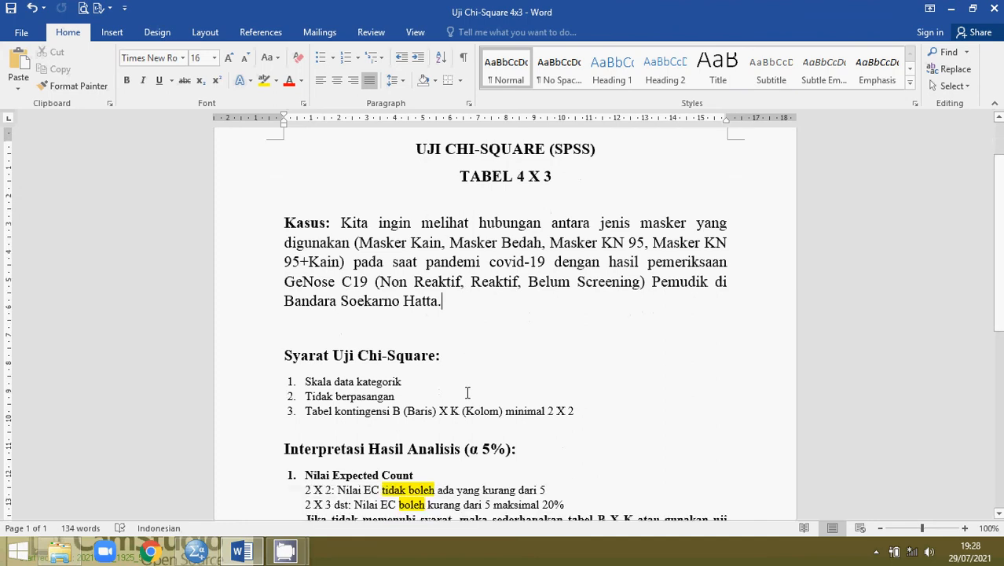
click(455, 356)
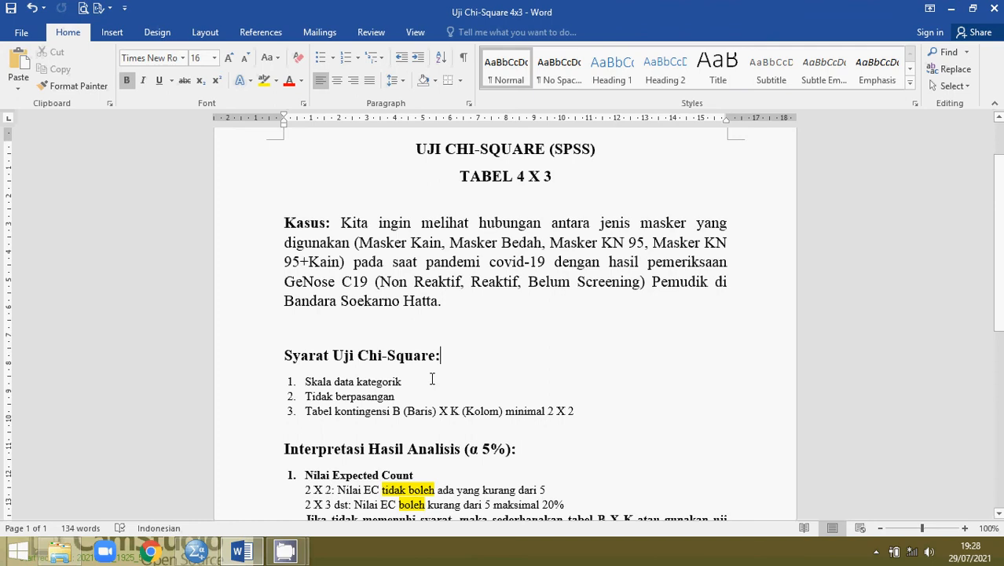
click(431, 379)
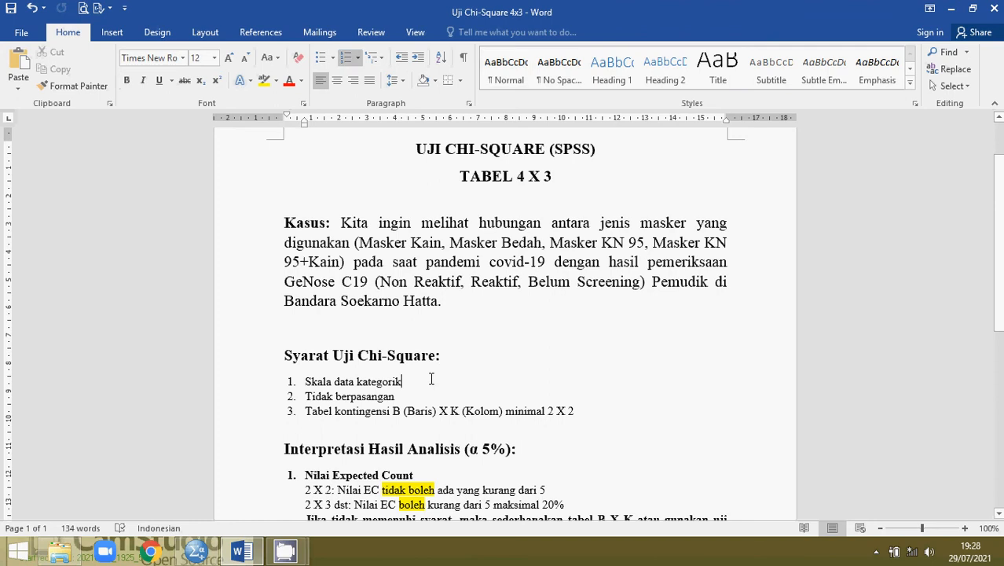
click(425, 396)
click(388, 246)
drag(360, 245, 423, 245)
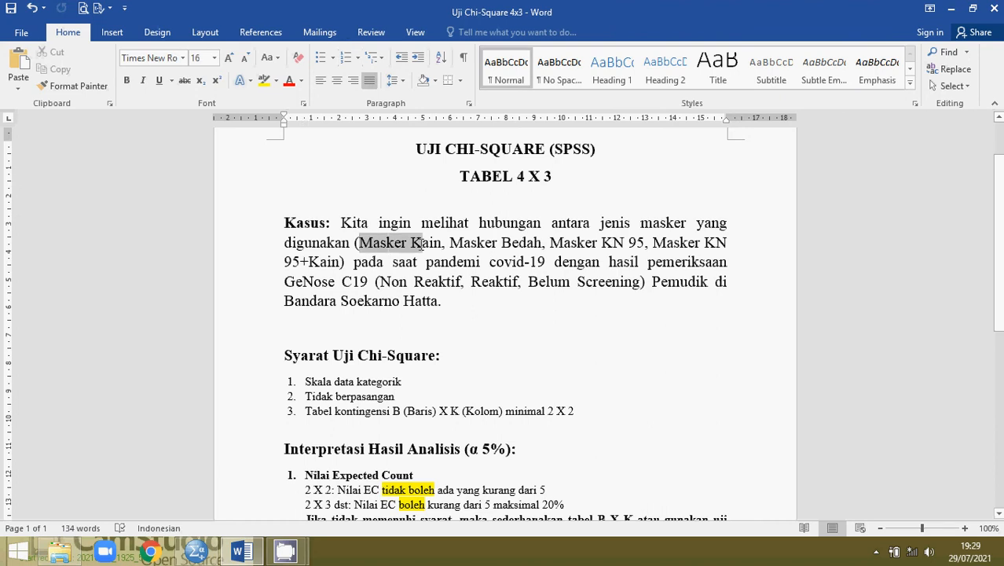
click(495, 390)
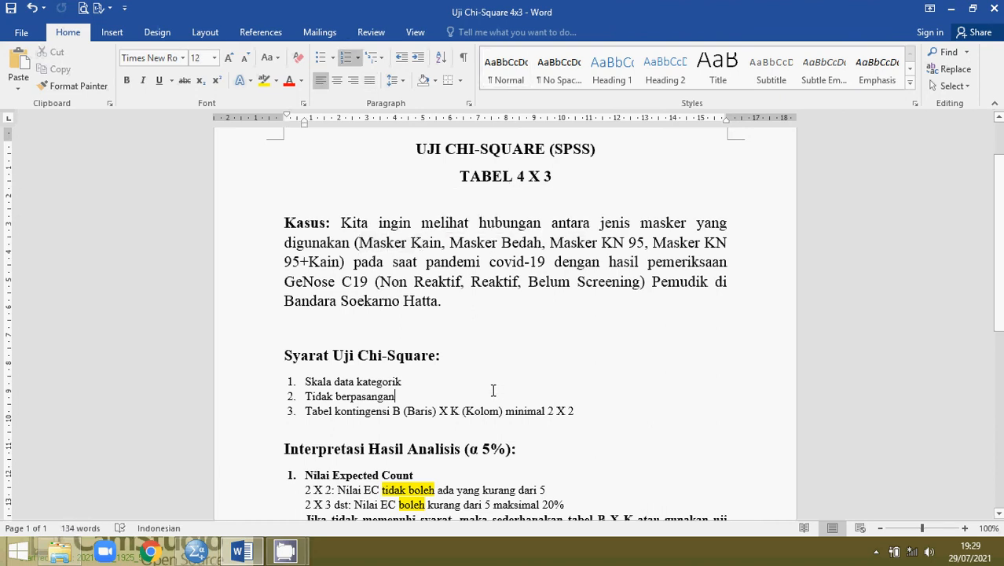
Step: Examine the Nilai Expected Count rules under Interpretasi Hasil Analisis, including the 20% maximum and simplifying the B X K table
scroll(494, 390, down, 2)
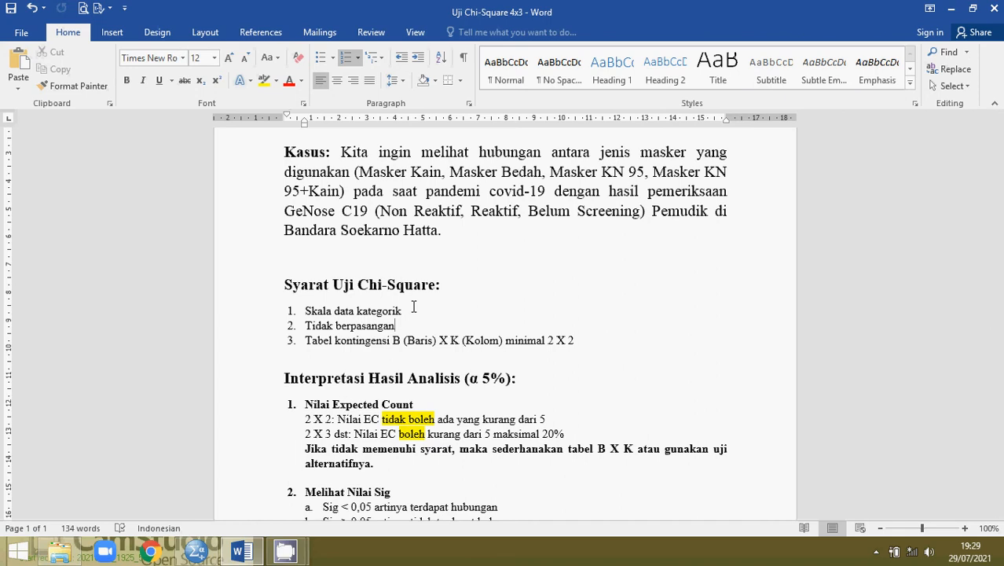
scroll(414, 306, down, 2)
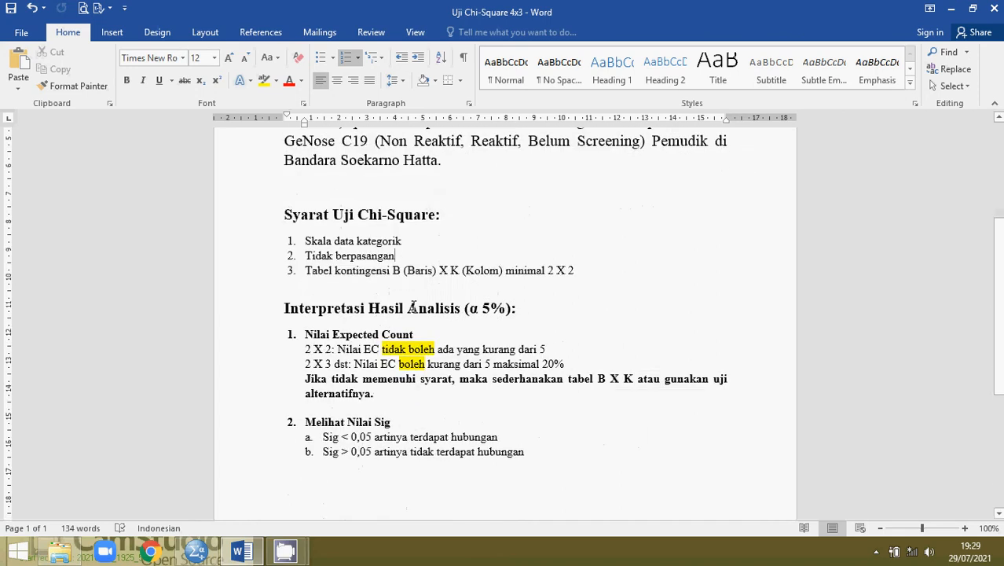
click(542, 309)
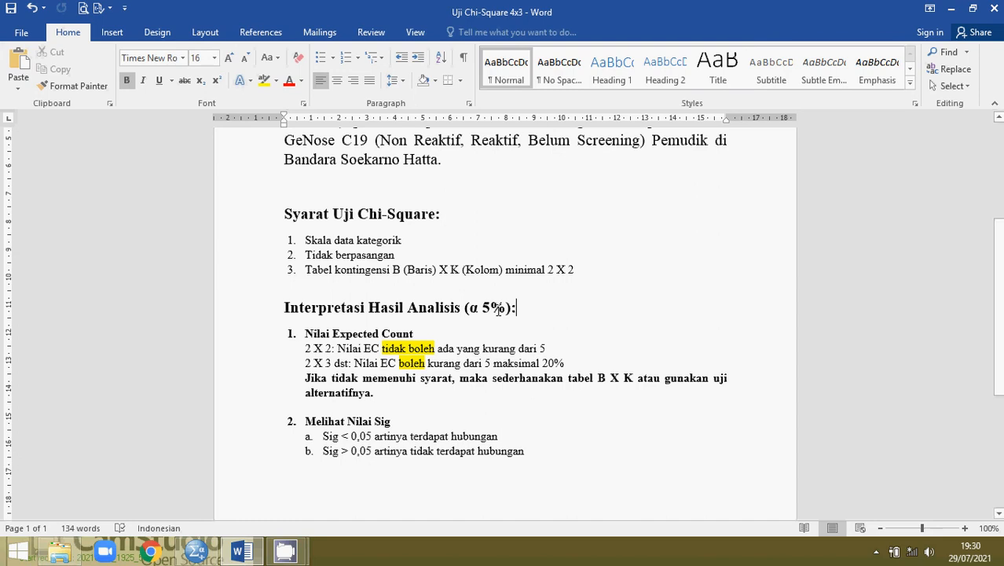
scroll(498, 301, down, 2)
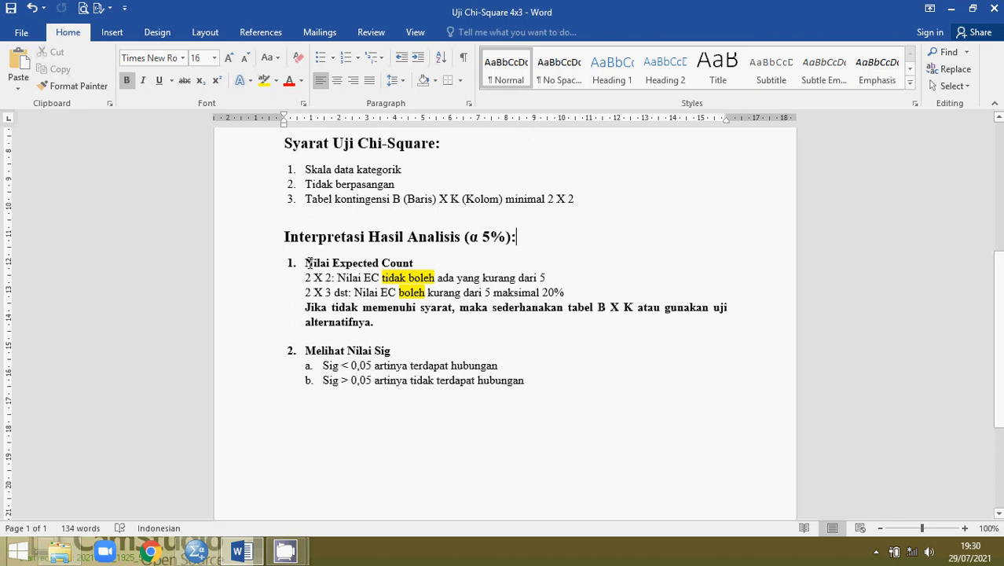
drag(307, 263, 417, 267)
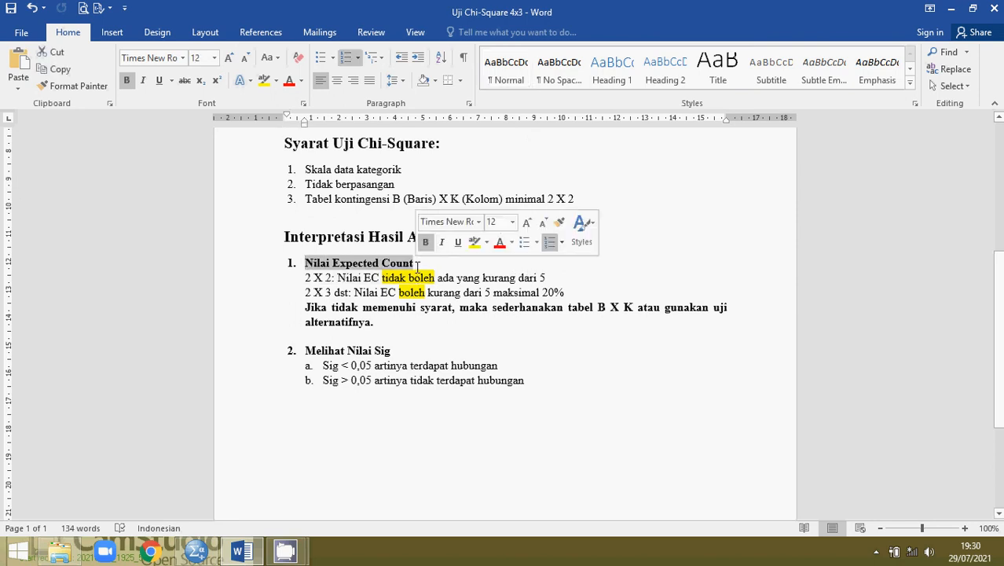
click(454, 262)
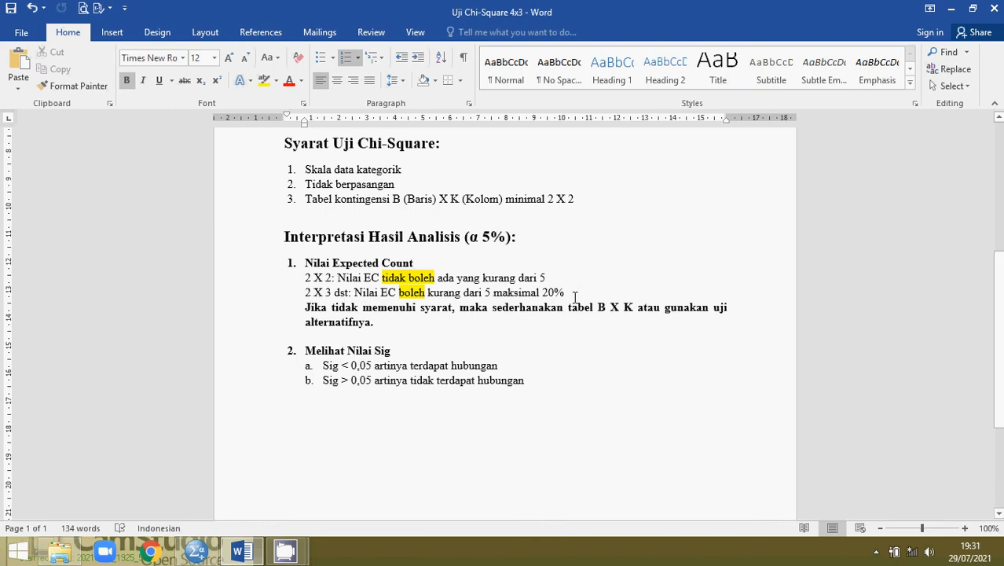
drag(565, 292, 542, 292)
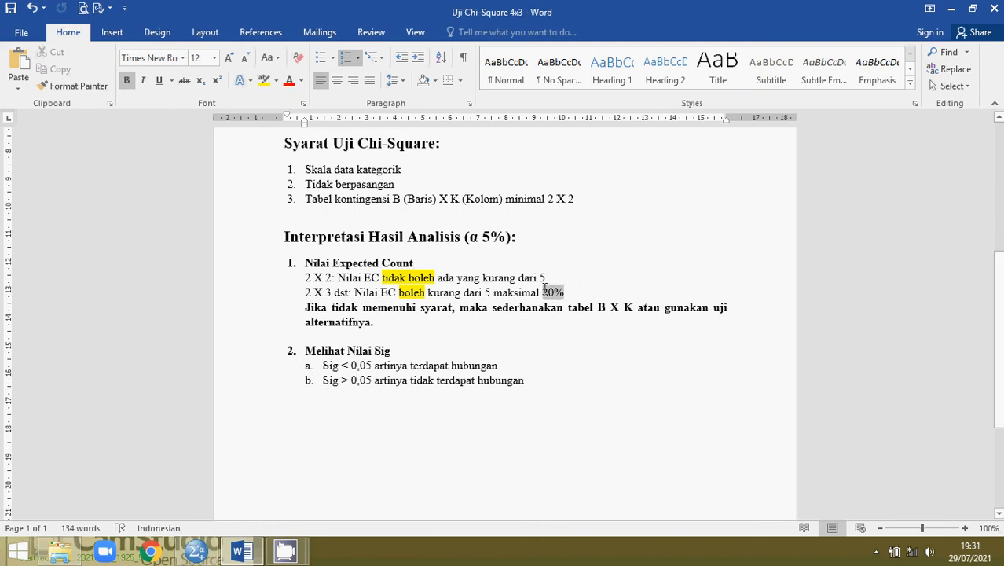
click(753, 291)
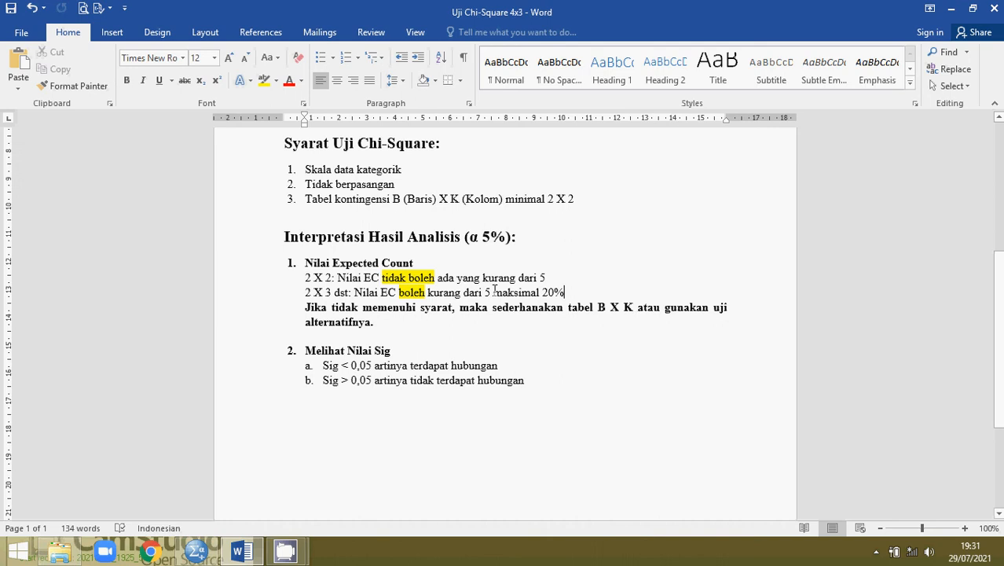
click(627, 322)
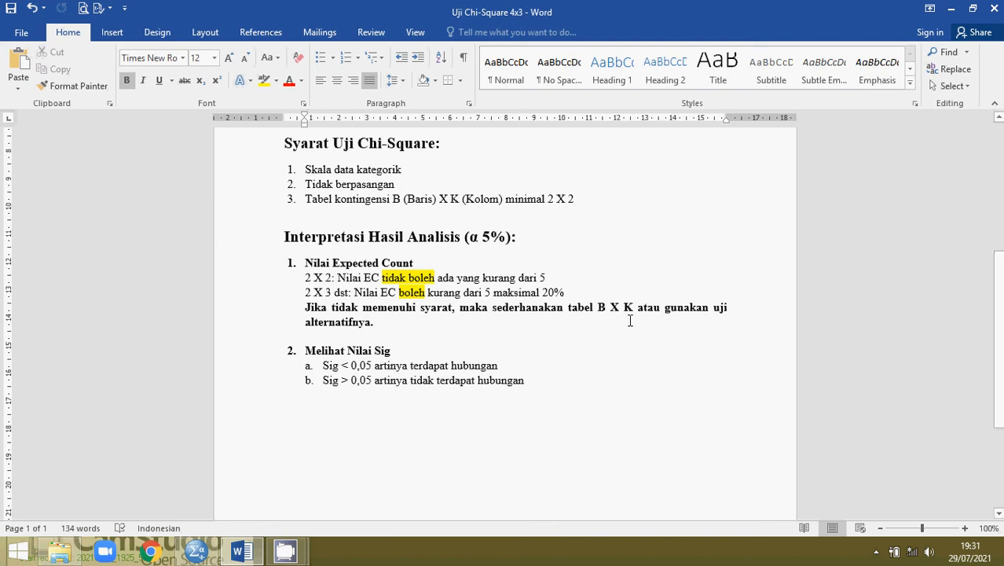
drag(635, 308, 597, 310)
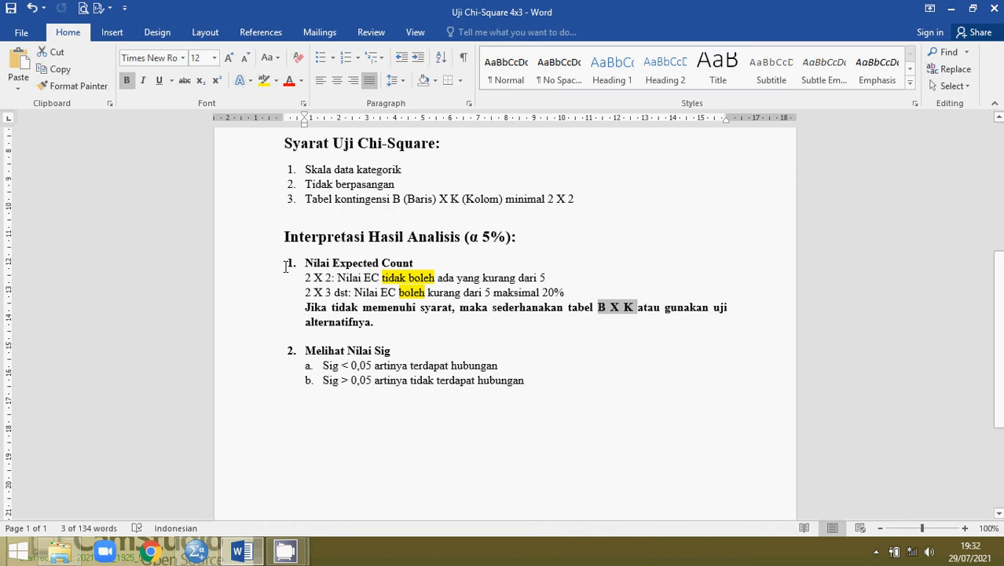
drag(305, 262, 419, 259)
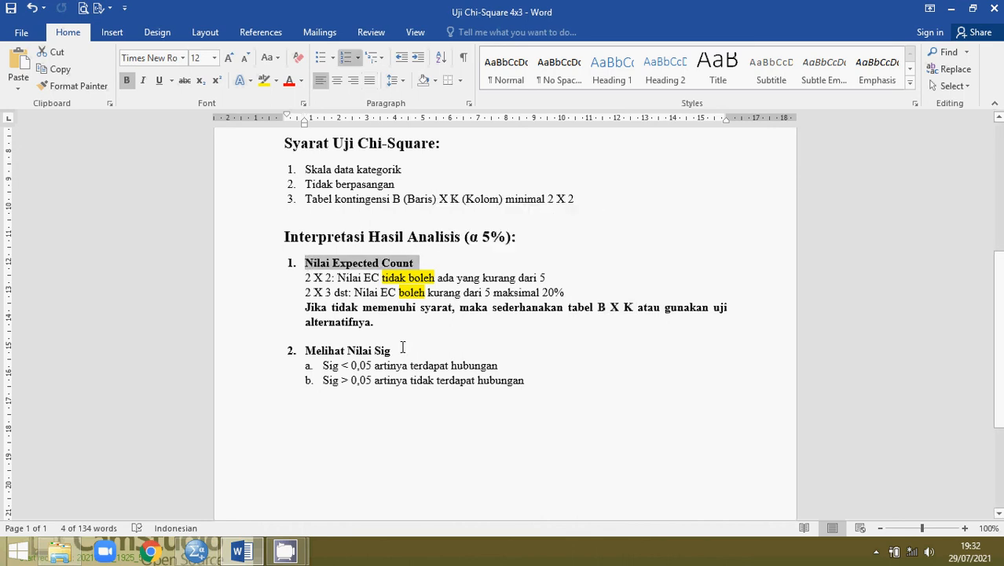
Step: Review the Melihat Nilai Sig rules and their 0,05 threshold, and return to the case description and test requirements
drag(306, 350, 405, 349)
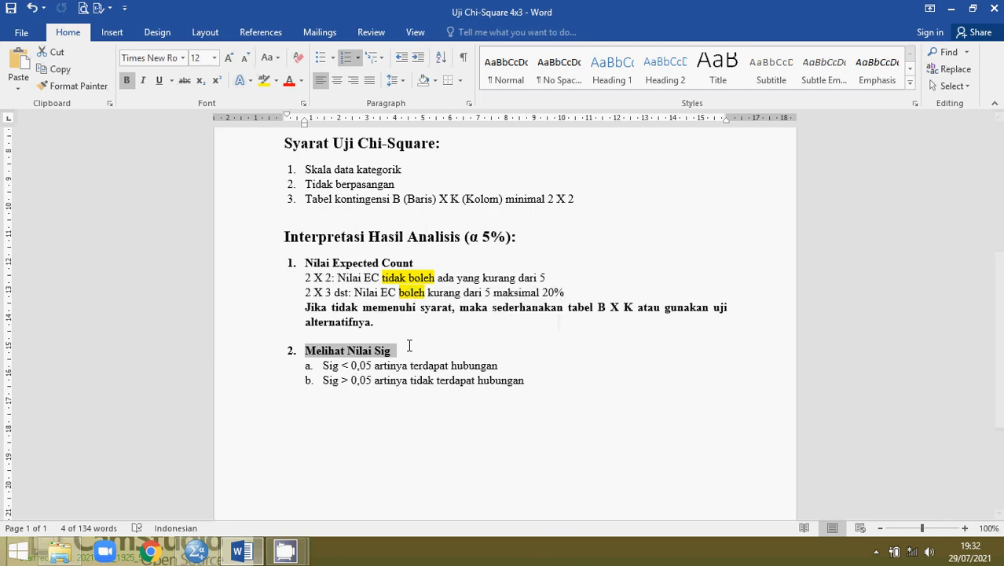
click(409, 345)
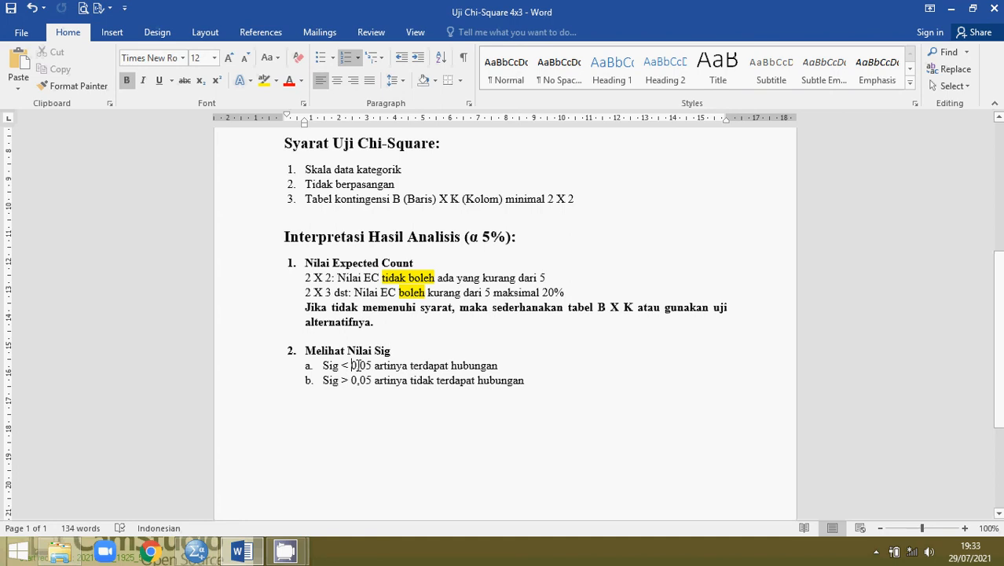
drag(351, 365, 372, 366)
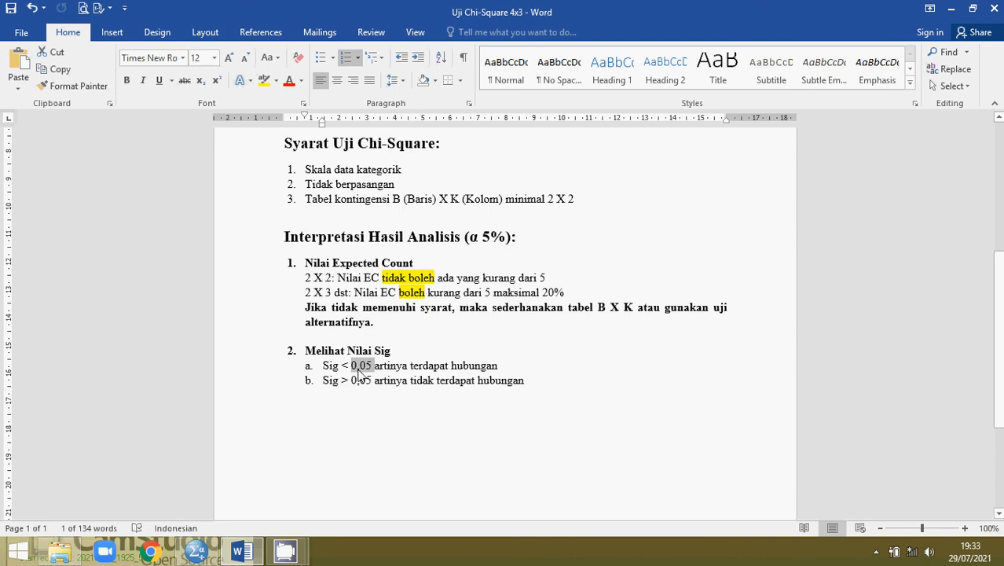
click(524, 370)
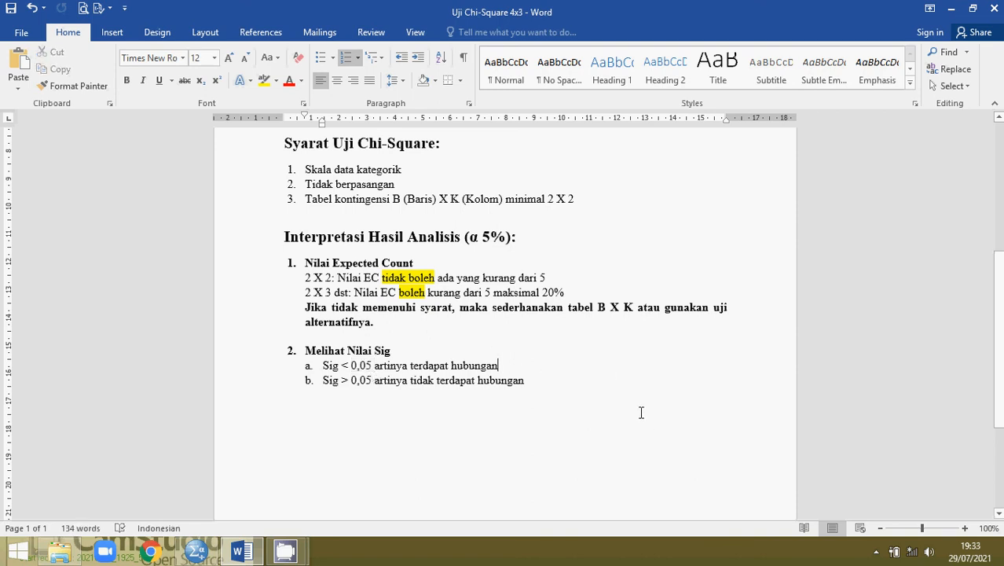
scroll(640, 413, up, 3)
scroll(641, 412, up, 4)
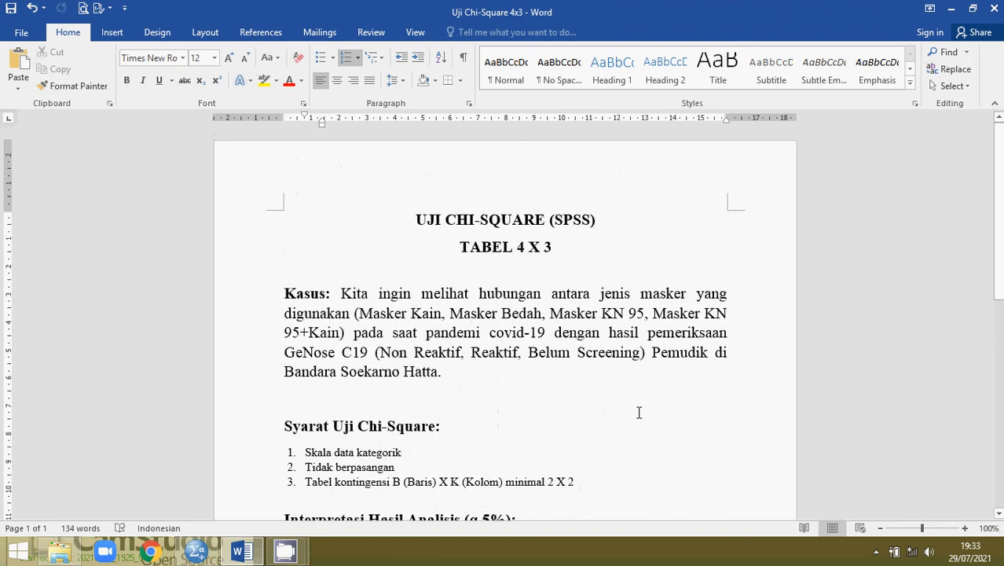
scroll(555, 323, down, 2)
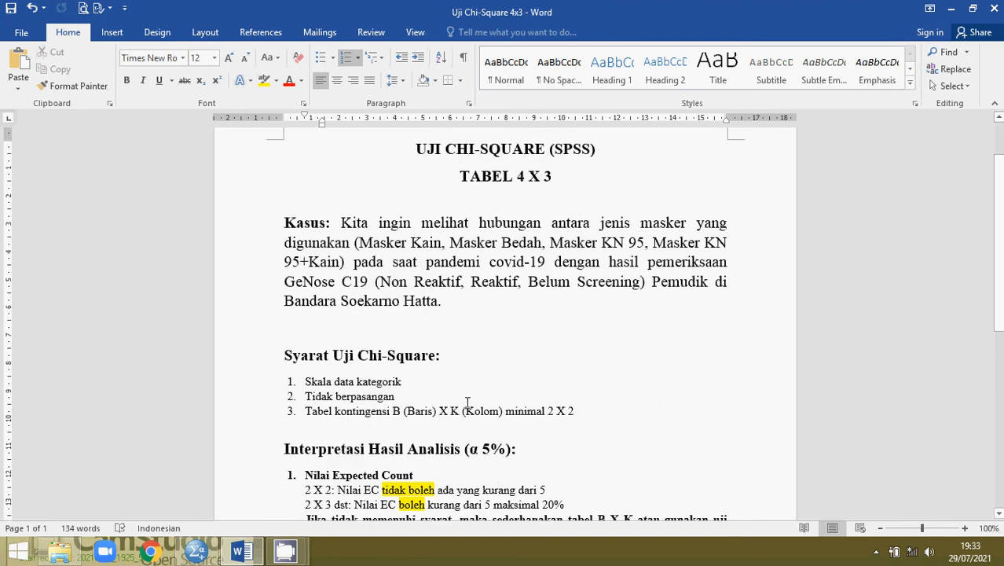
Step: Switch to SPSS and examine the Jenis_Masker and Hasil_GeNose data columns from the first case to row 100
click(200, 552)
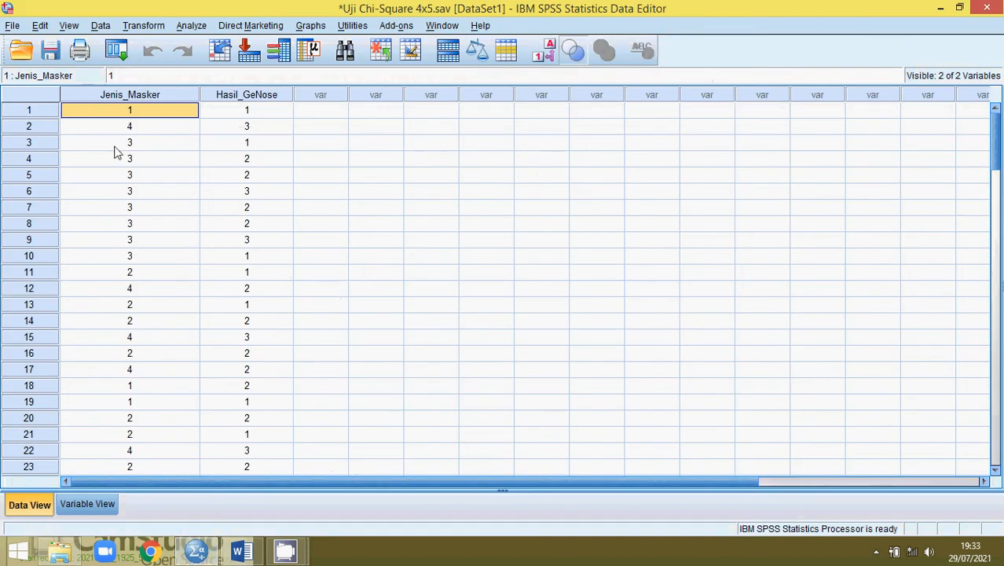
click(132, 94)
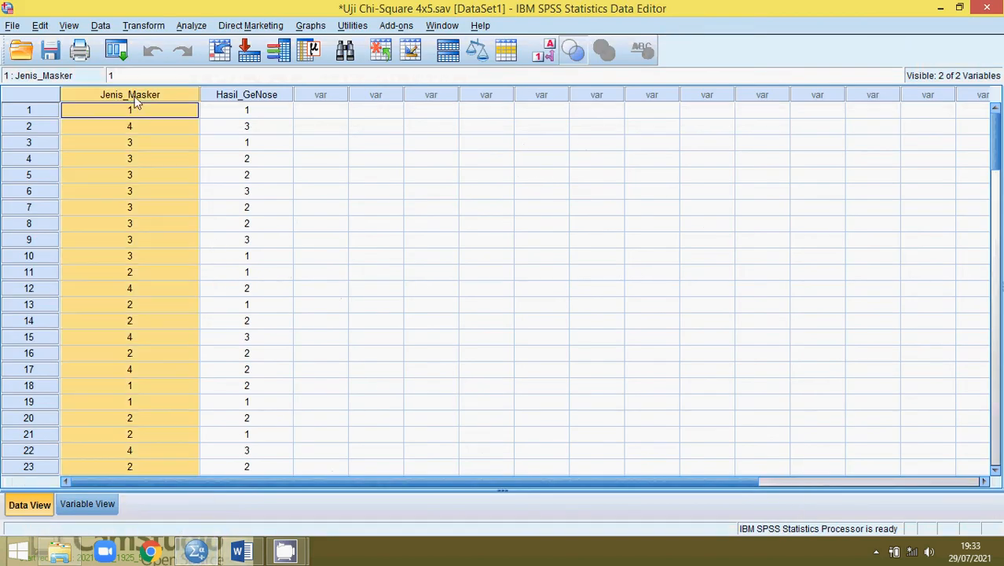
click(244, 94)
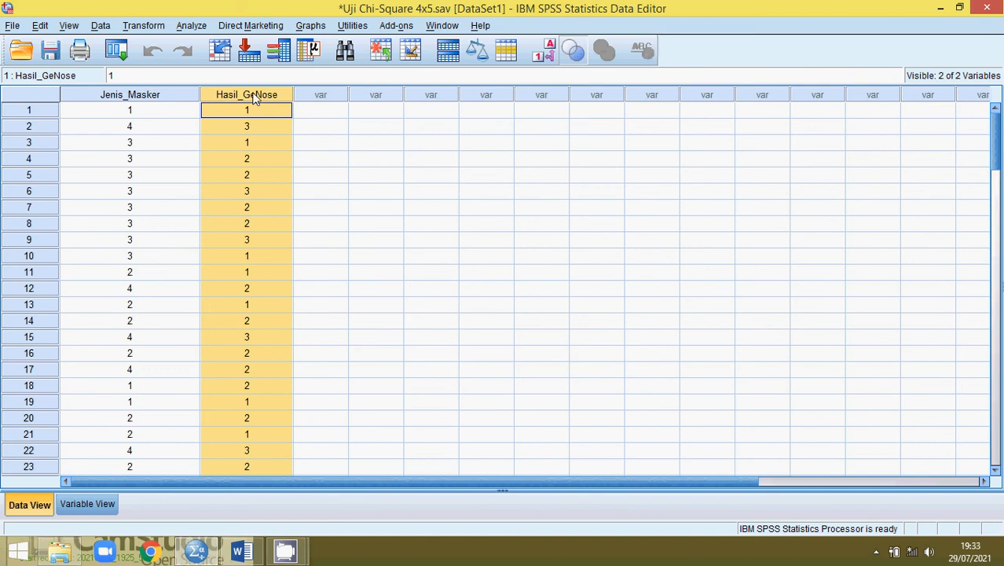
click(163, 93)
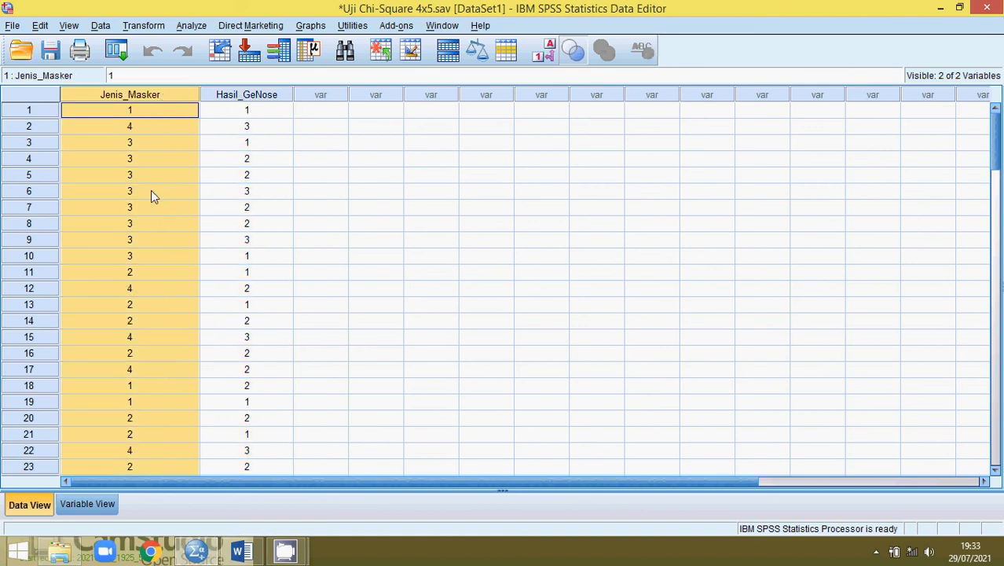
scroll(126, 139, down, 4)
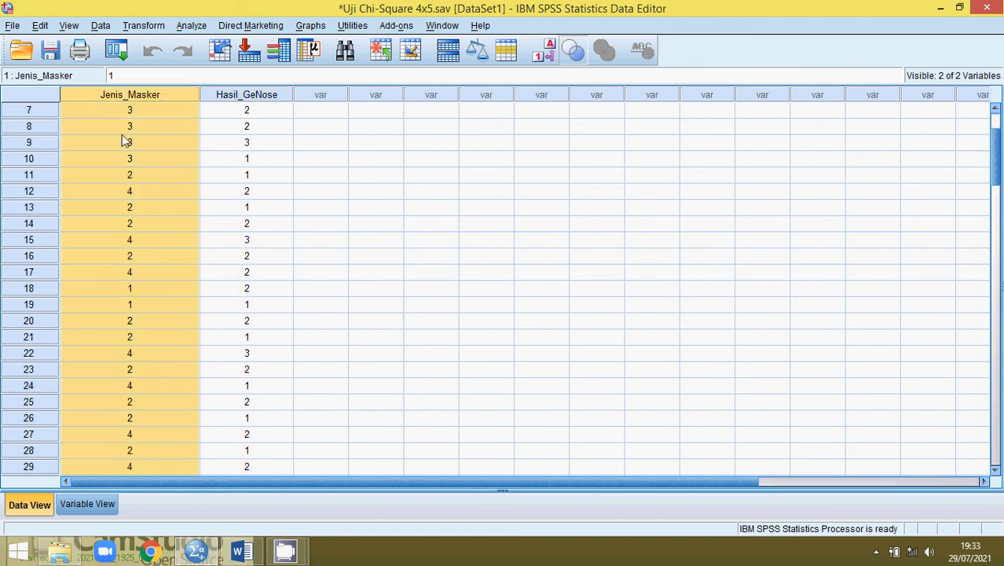
scroll(125, 164, down, 20)
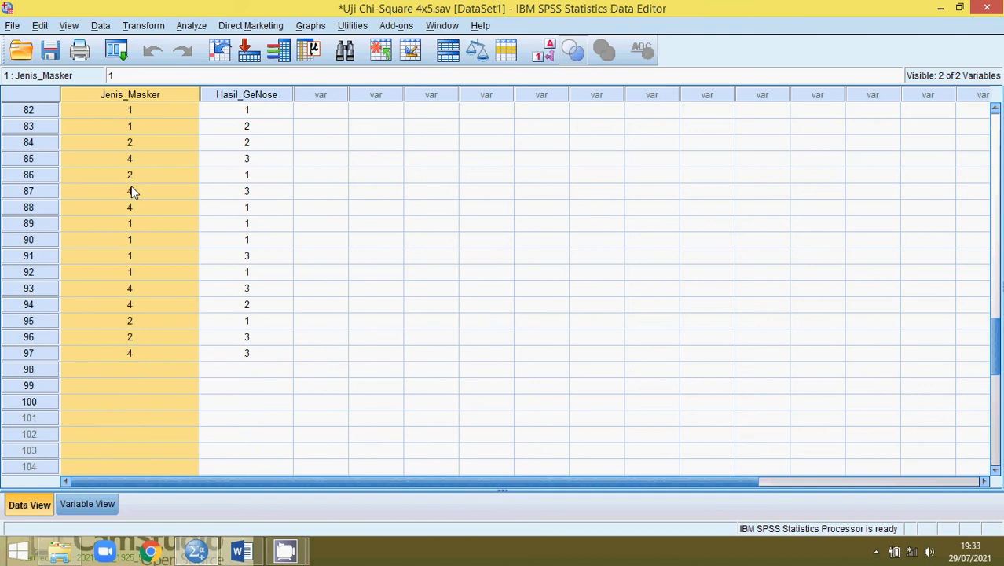
scroll(114, 195, up, 2)
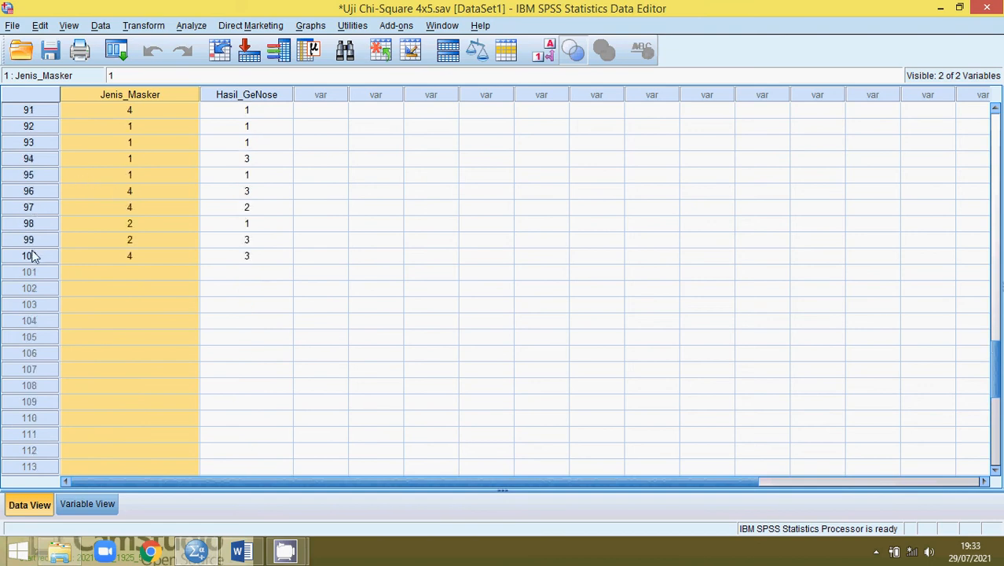
click(31, 255)
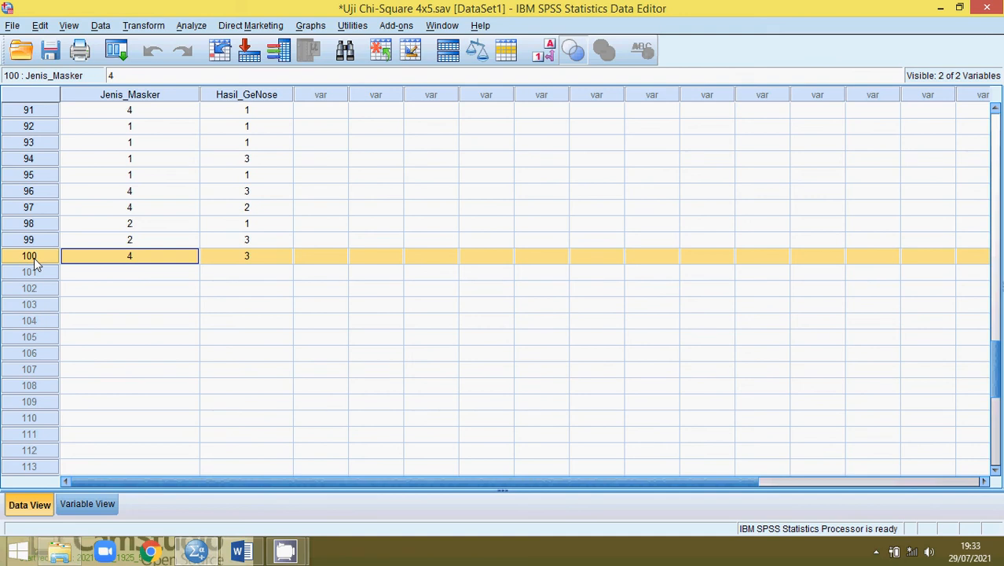
scroll(34, 259, up, 16)
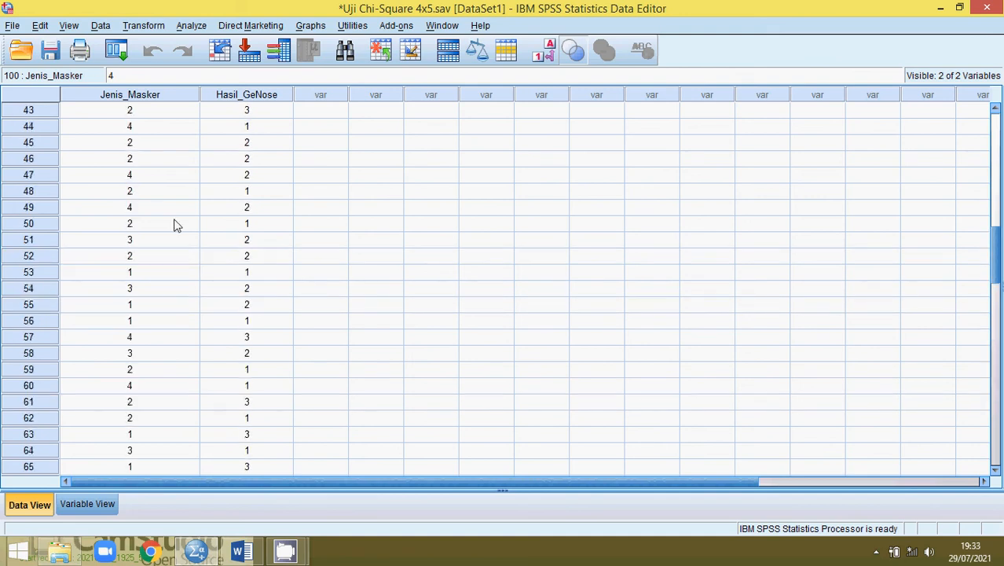
scroll(175, 225, up, 14)
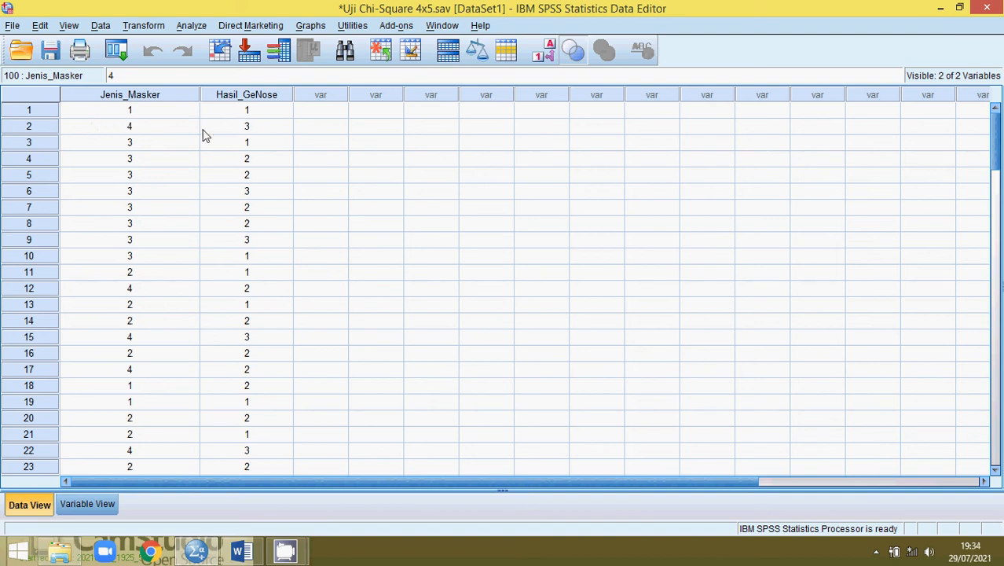
Step: Compare the numeric codes with their value labels for Jenis_Masker and Hasil_GeNose, focusing on the first few cases
click(547, 55)
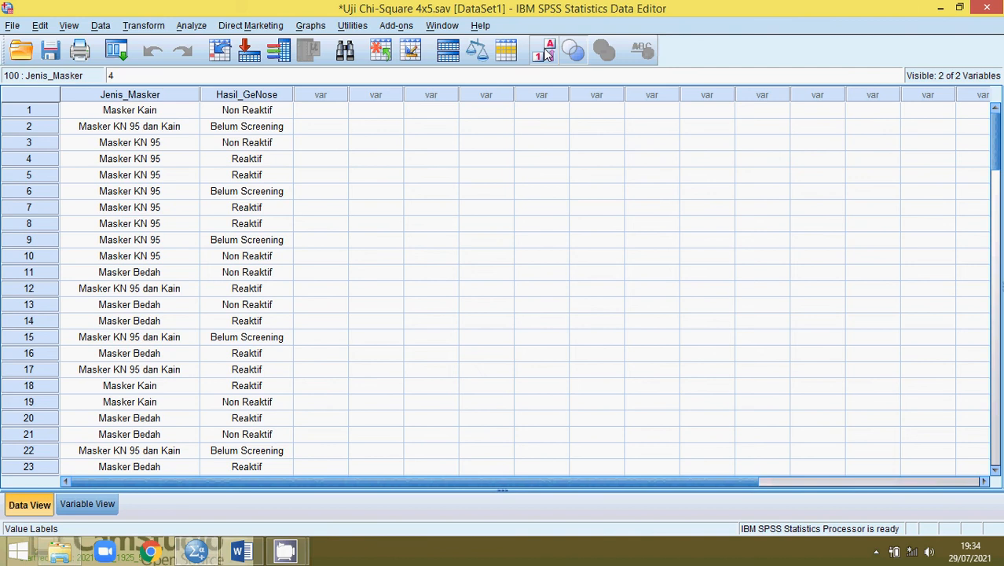
click(548, 55)
click(548, 55)
click(548, 54)
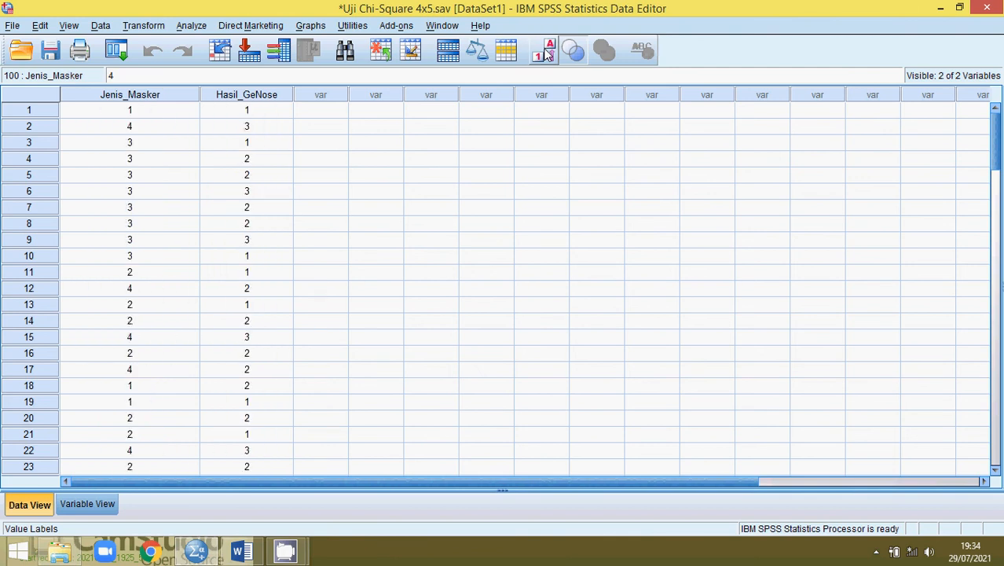
click(119, 109)
click(129, 126)
click(138, 142)
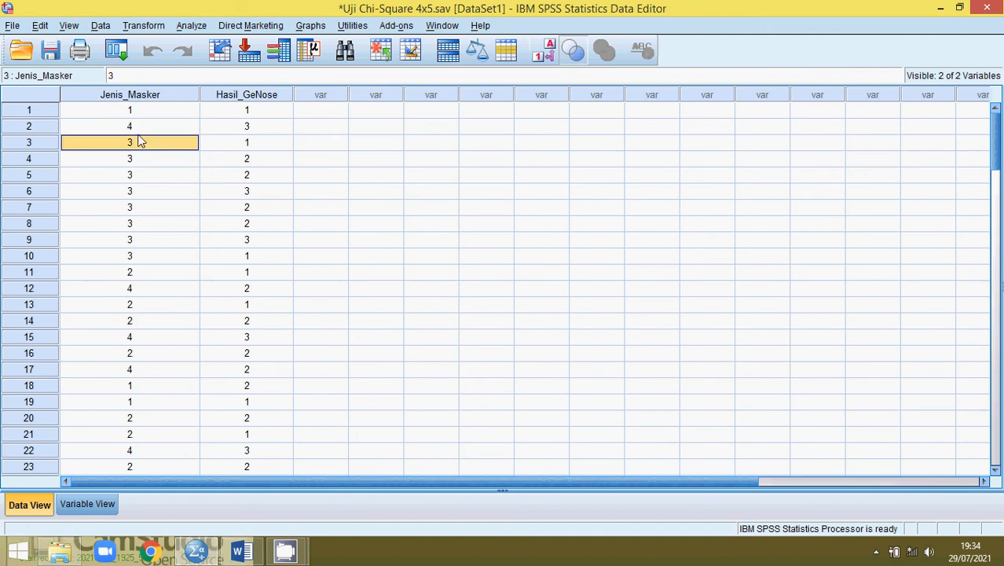
click(137, 115)
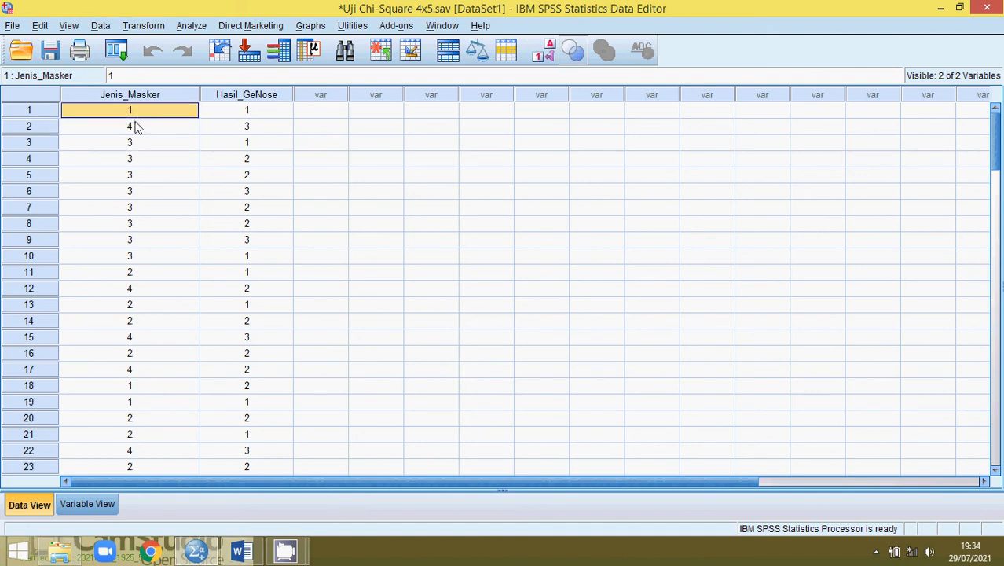
click(547, 50)
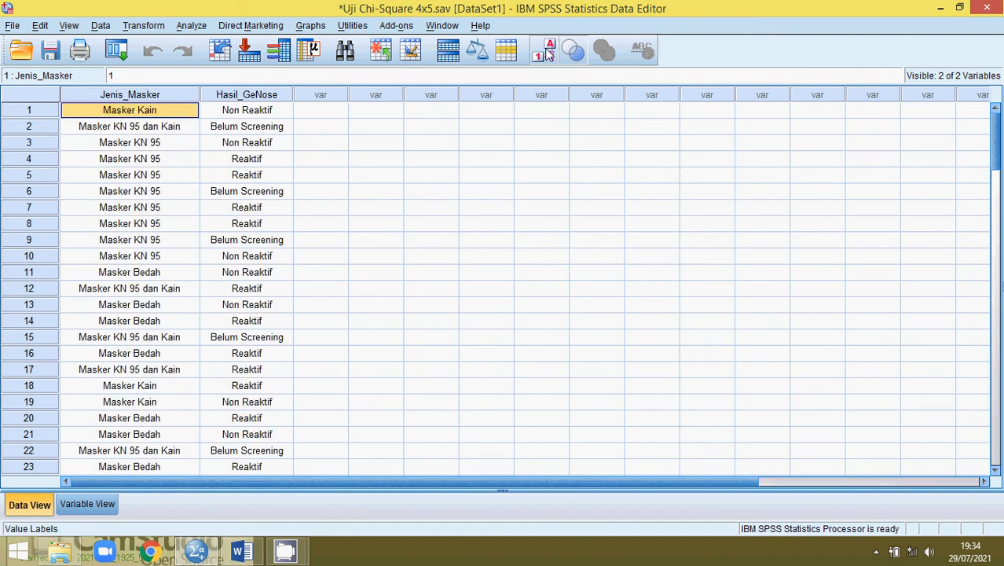
click(550, 54)
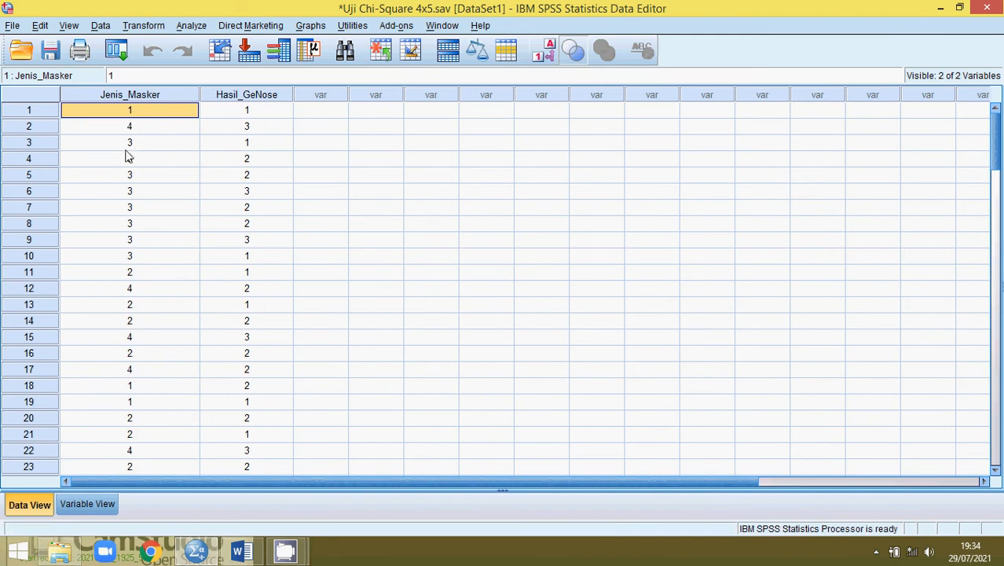
click(545, 55)
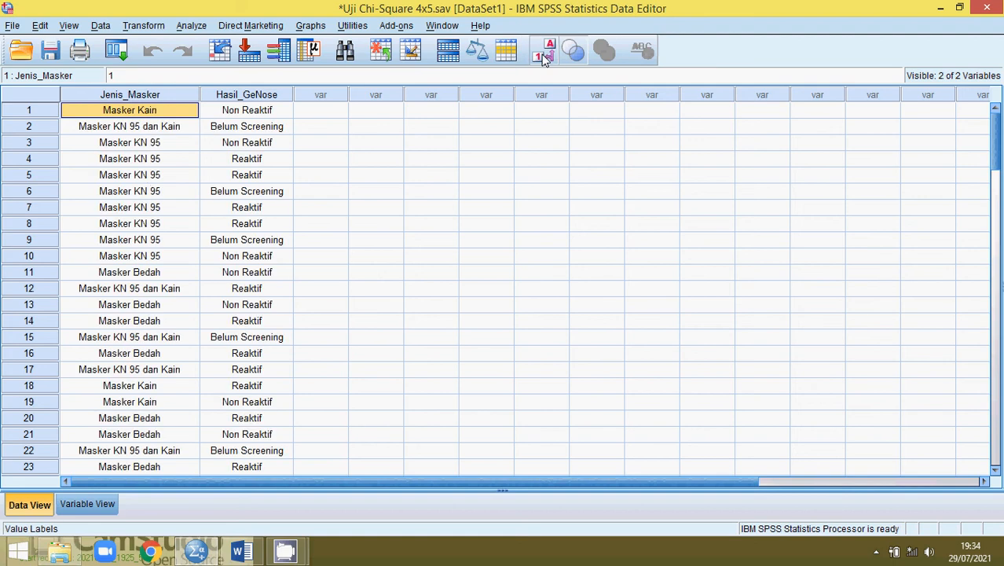
click(545, 57)
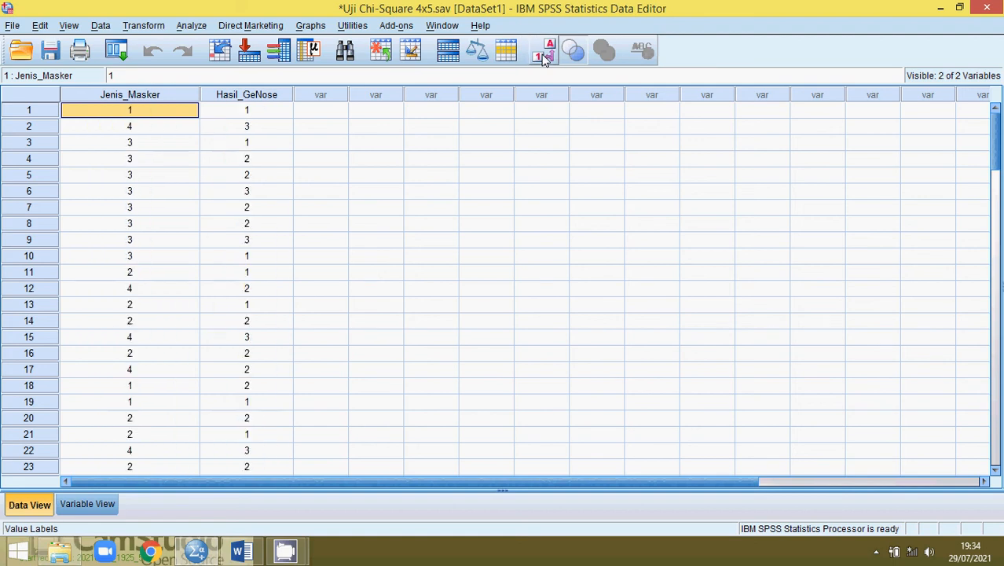
click(545, 57)
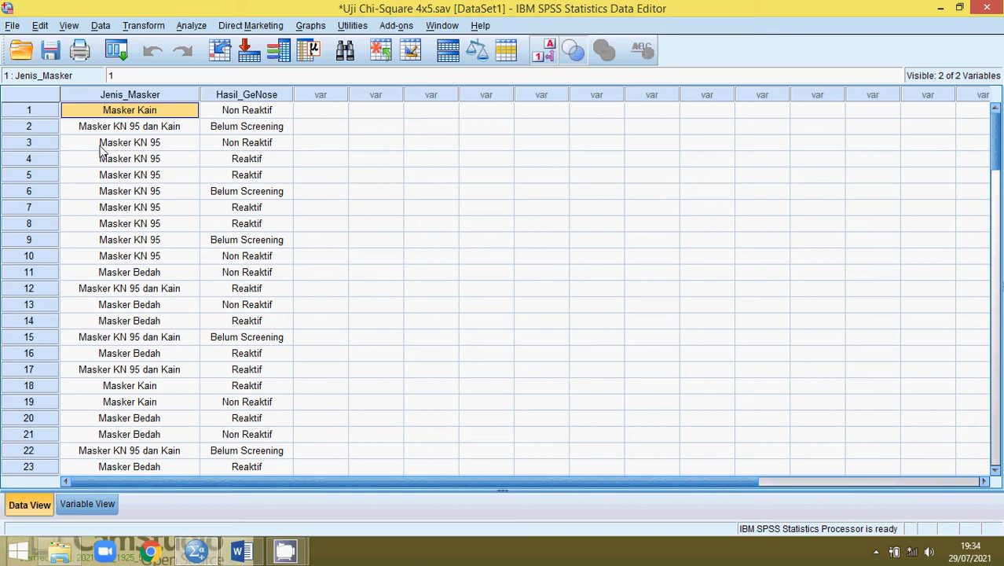
click(553, 52)
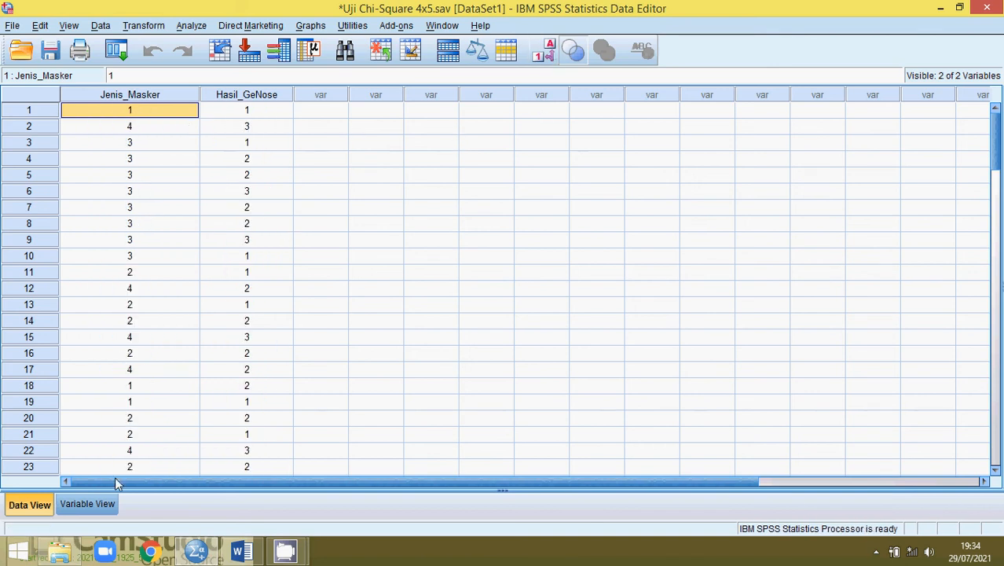
Step: Review the value labels defined for Jenis_Masker in the variable definitions, including the entries for codes 1 and 2
click(71, 507)
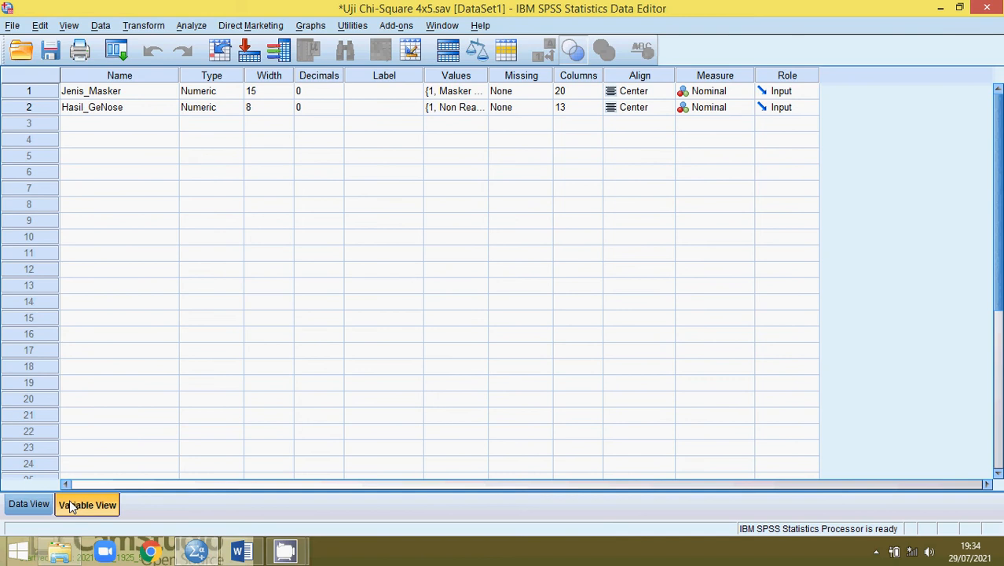
click(477, 79)
click(461, 96)
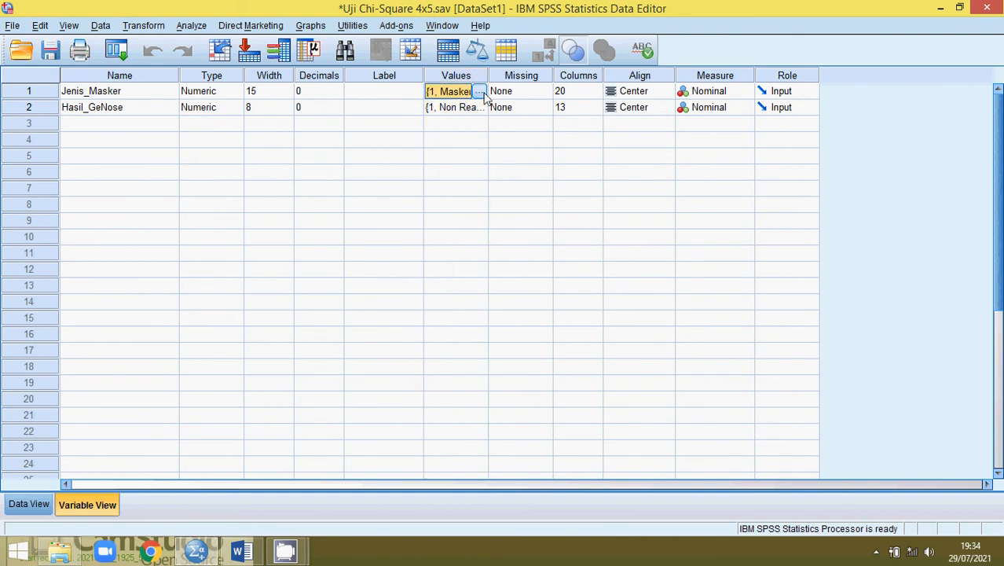
click(479, 92)
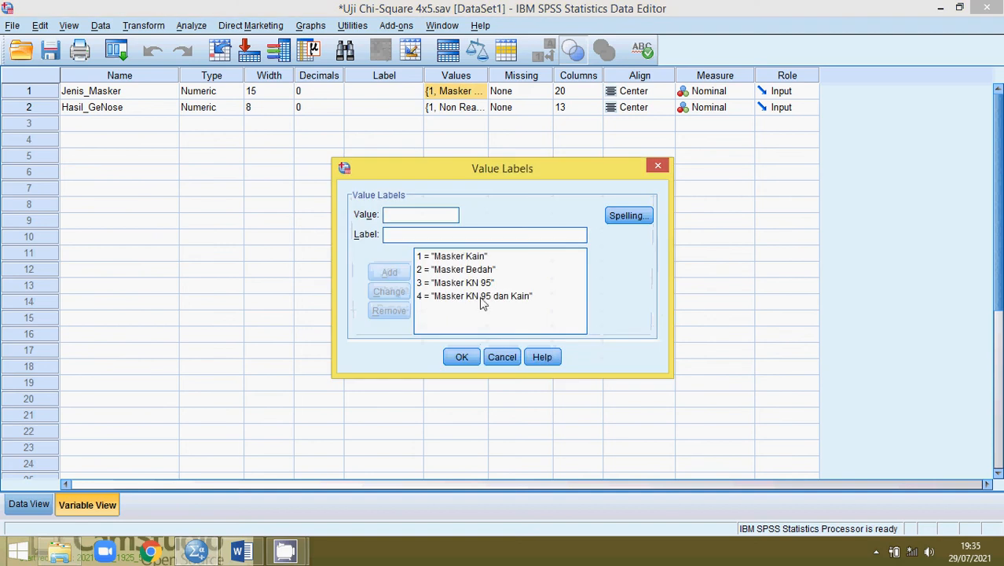
click(424, 253)
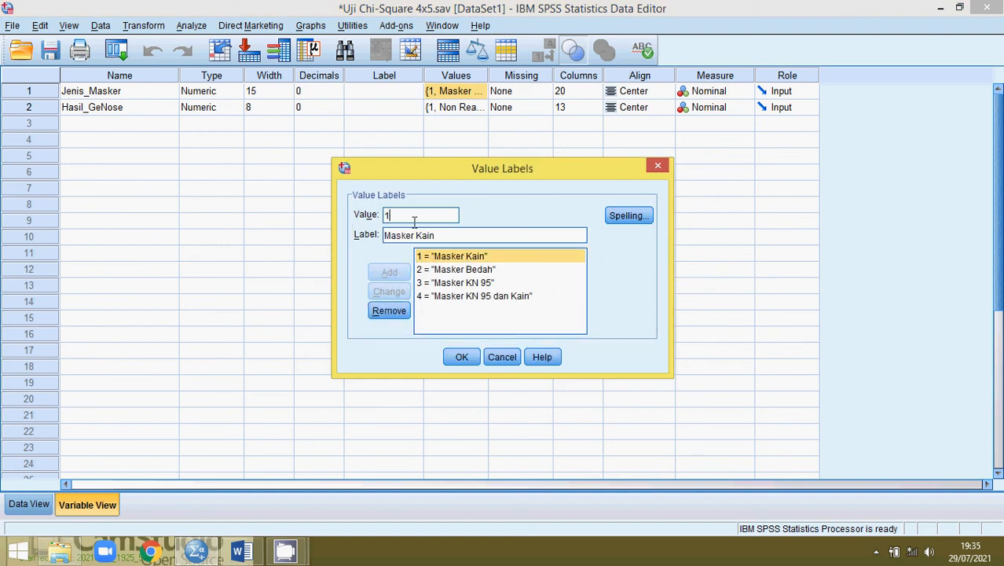
click(463, 271)
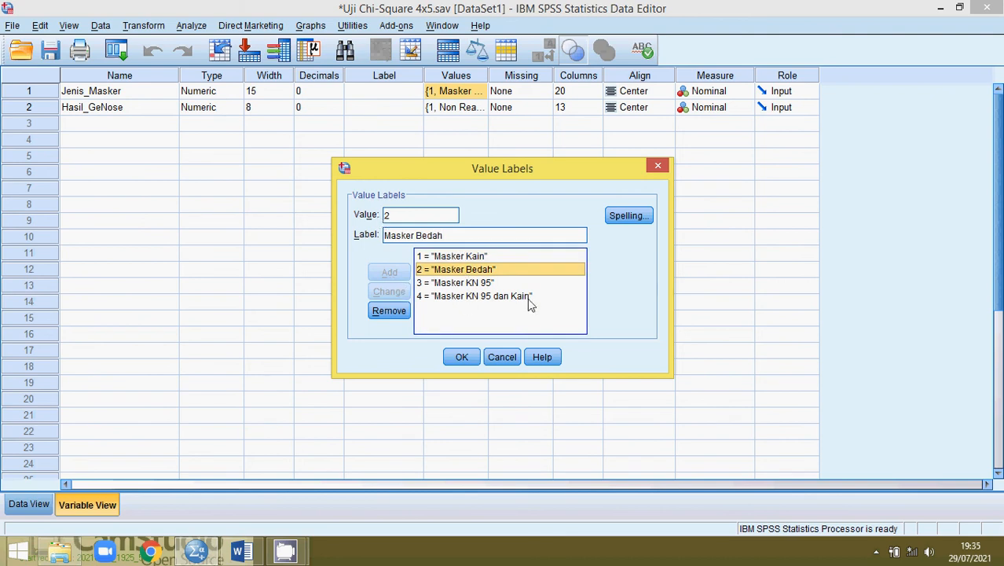
click(462, 363)
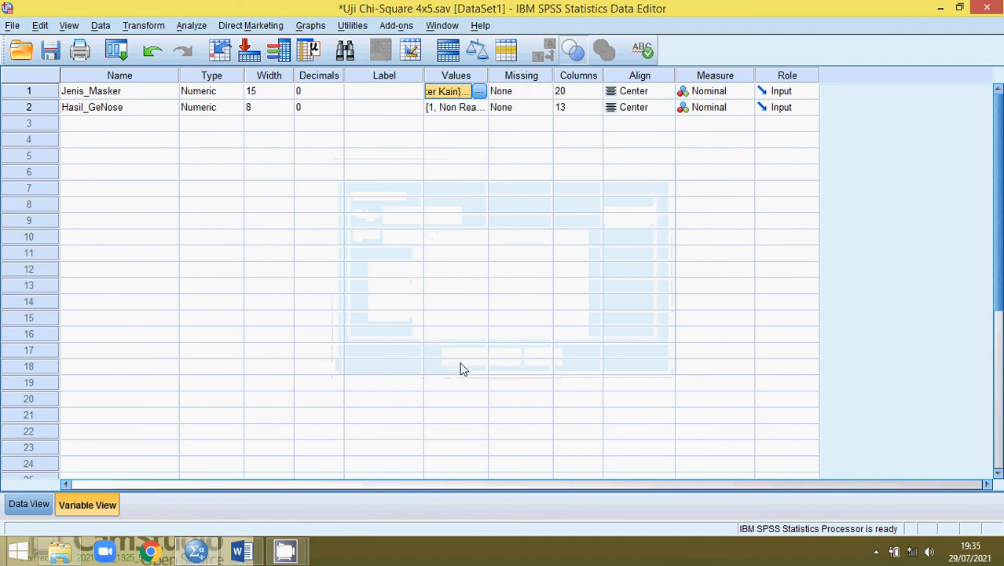
click(463, 77)
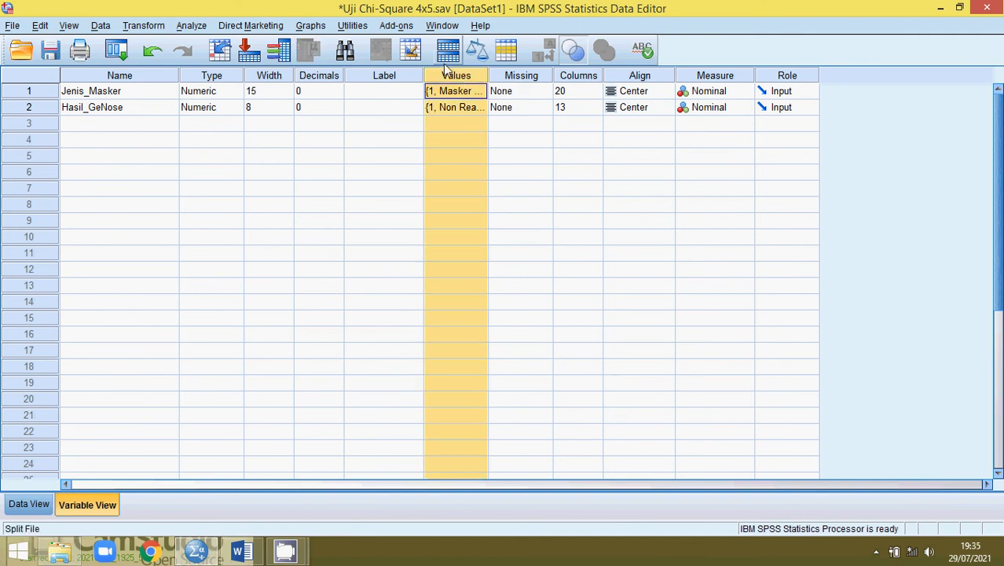
Step: Display the case data as value labels and set up Crosstabs with Jenis_Masker as rows and Hasil_GeNose as columns
click(33, 504)
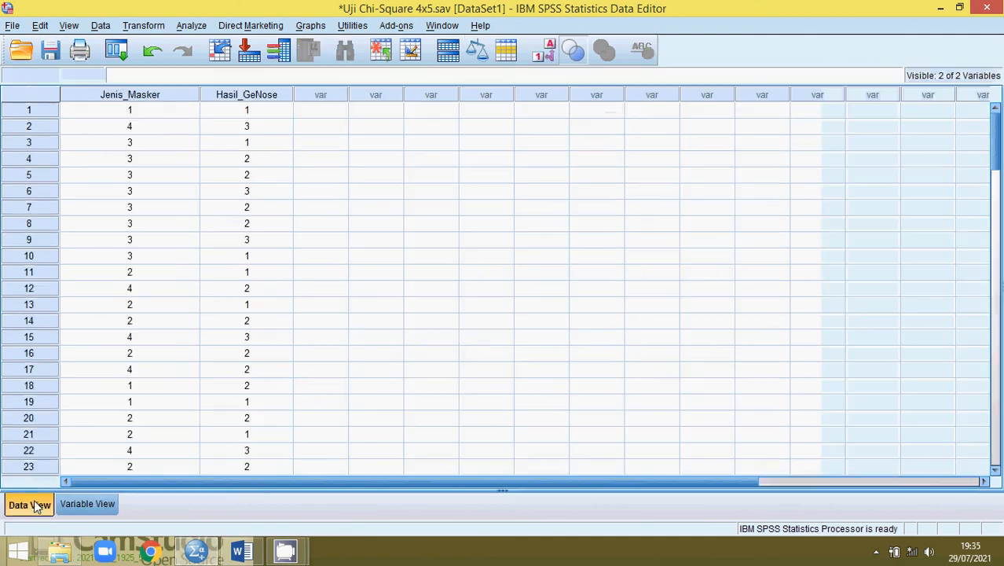
click(549, 47)
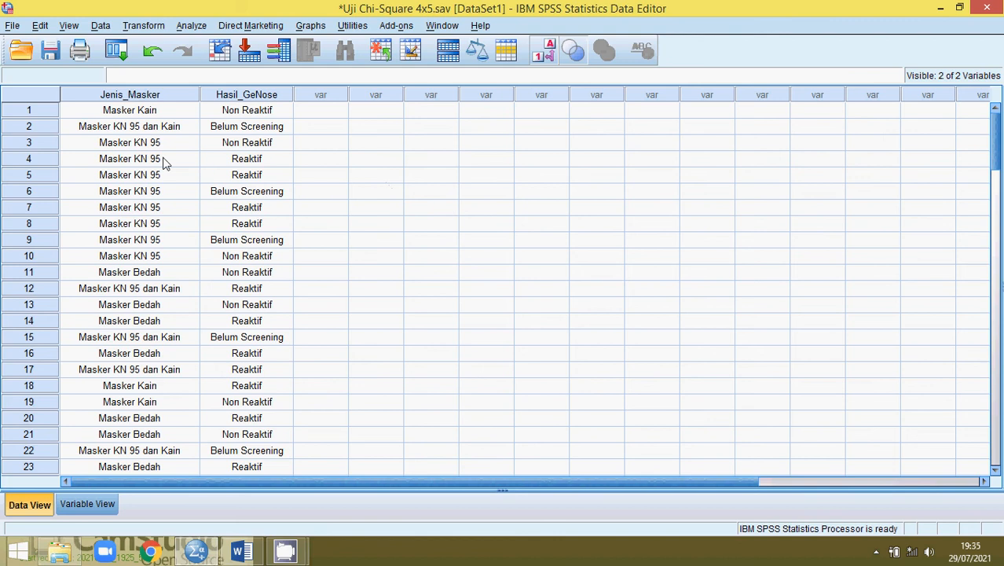
click(191, 25)
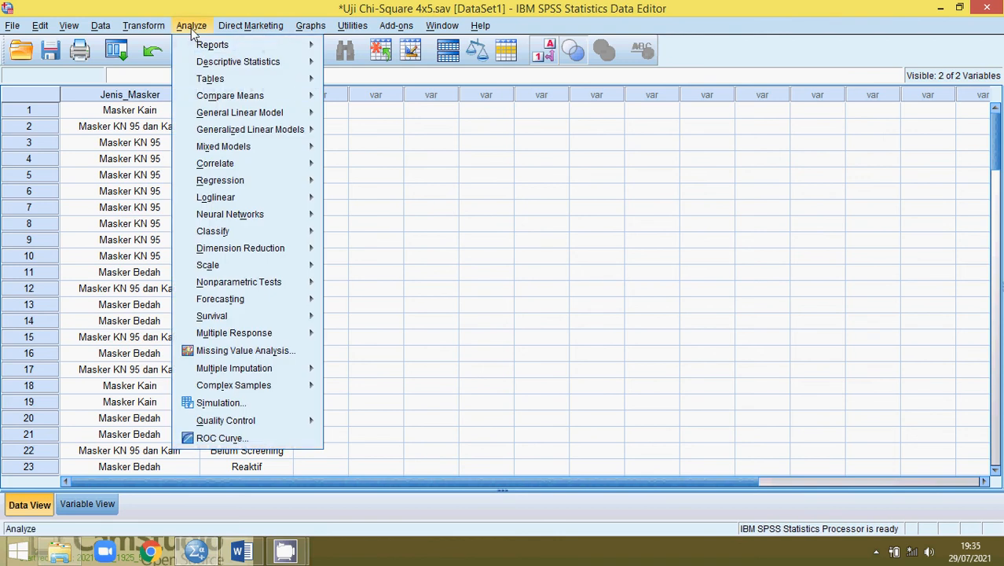
mouse_move(198, 66)
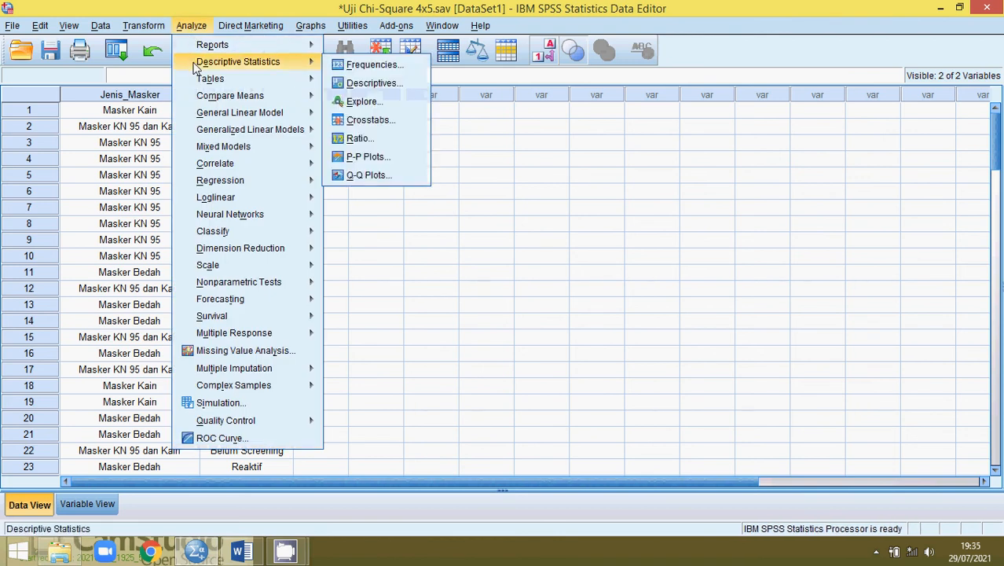
click(414, 119)
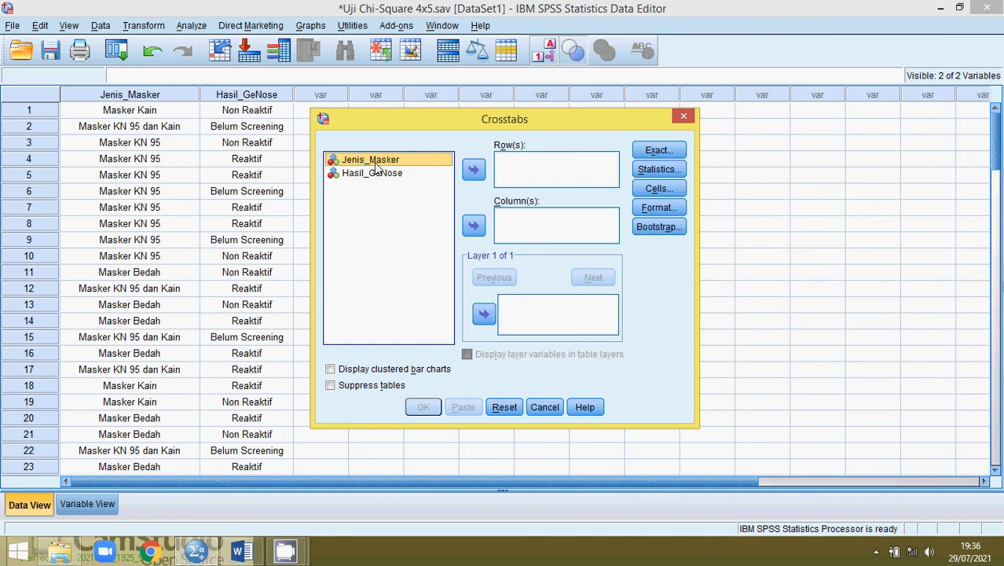
click(480, 175)
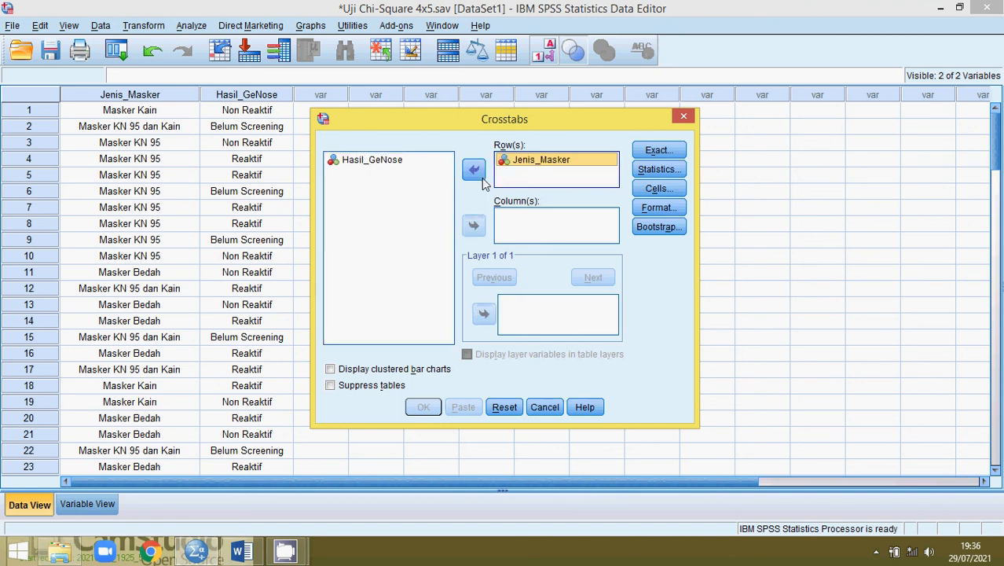
click(367, 165)
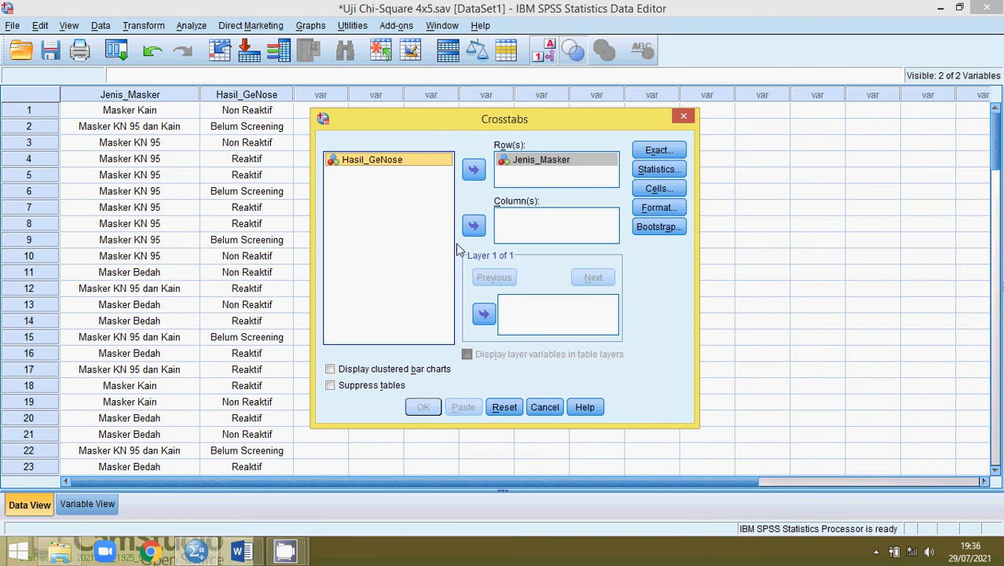
click(473, 226)
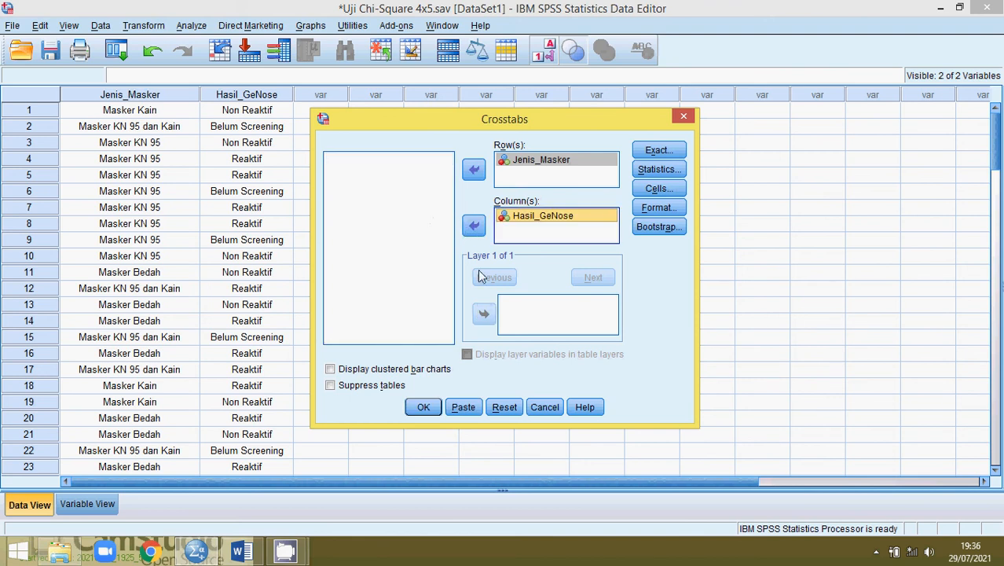
Step: Include the Chi-square statistic in the crosstab analysis, leaving the Exact Tests settings as they are
click(676, 153)
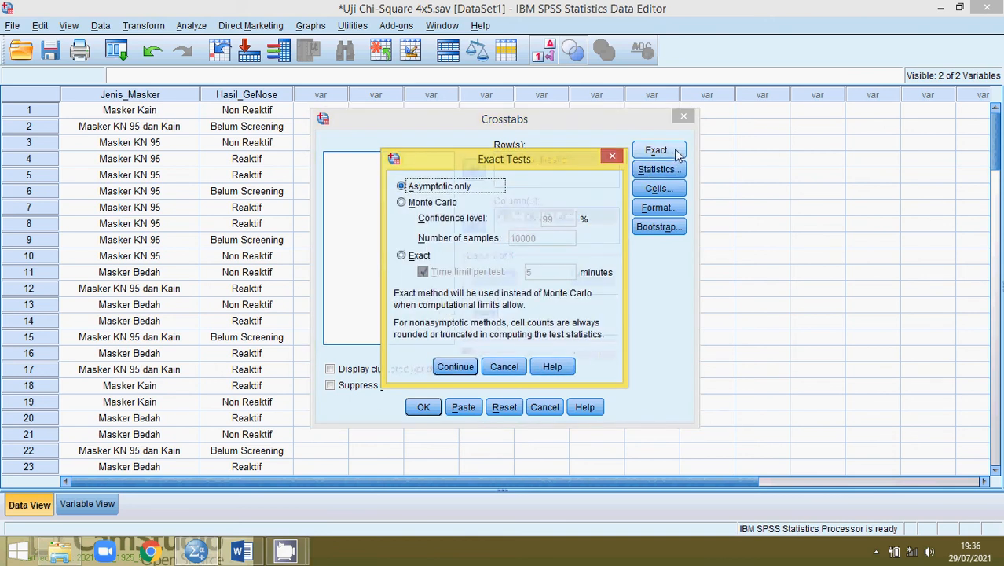
click(620, 155)
click(672, 170)
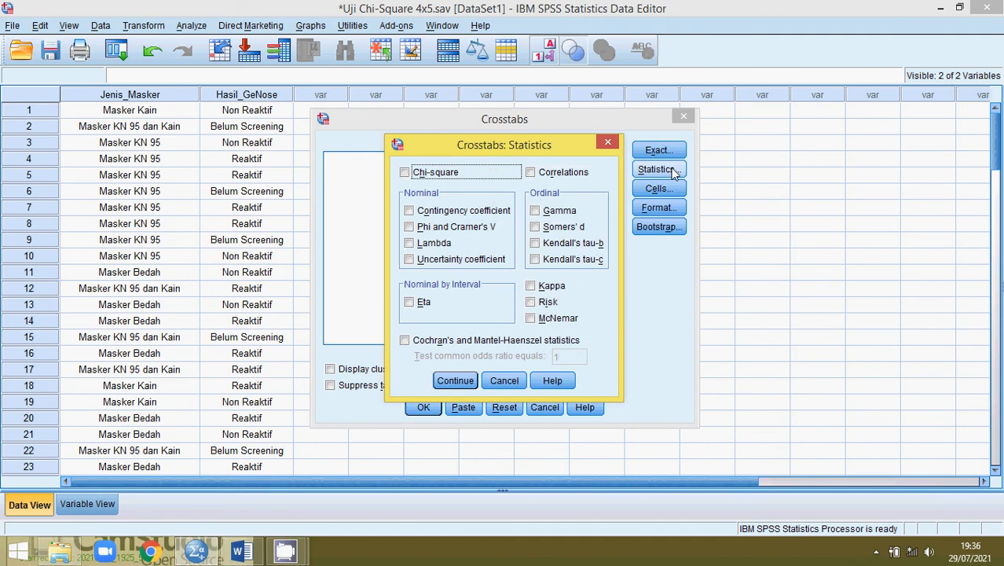
click(430, 177)
click(447, 381)
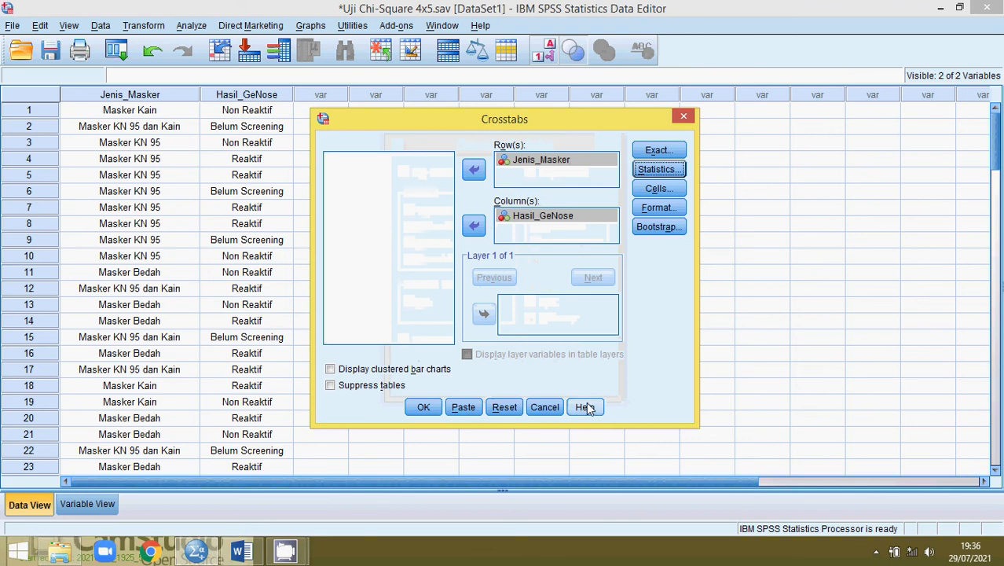
Step: Include both observed and expected counts in the crosstab cells and run the analysis
click(666, 189)
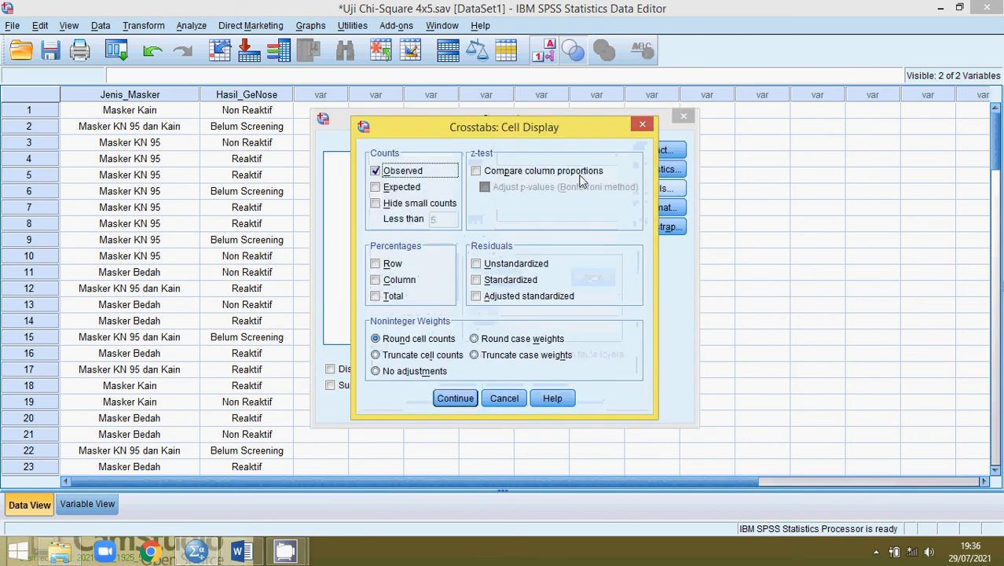
click(396, 174)
click(398, 173)
click(400, 190)
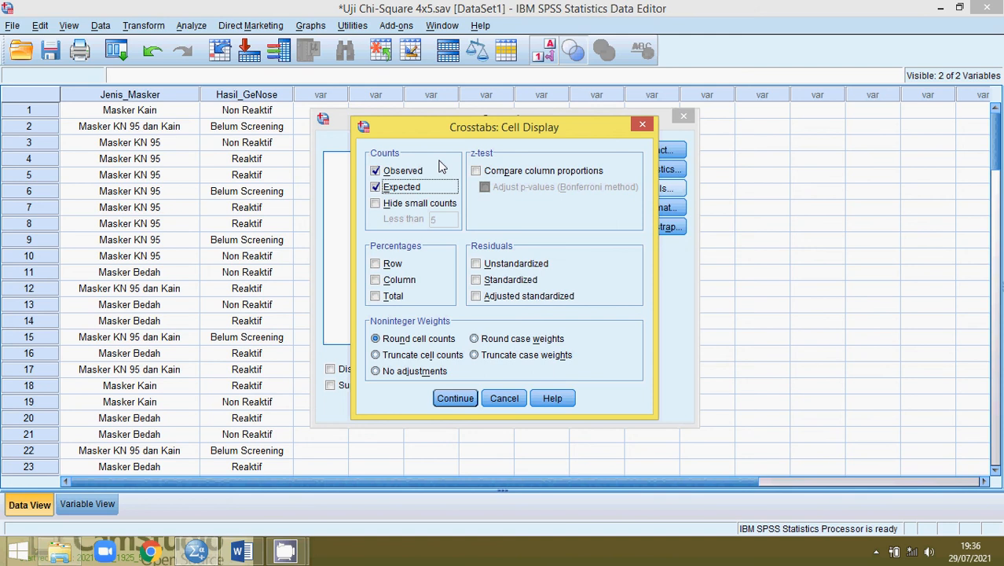
click(454, 399)
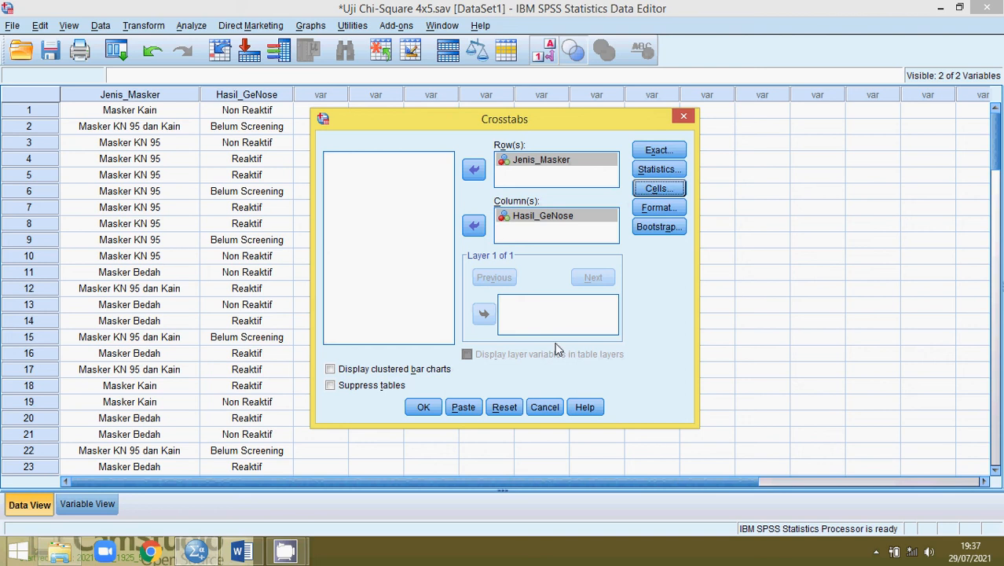
click(423, 408)
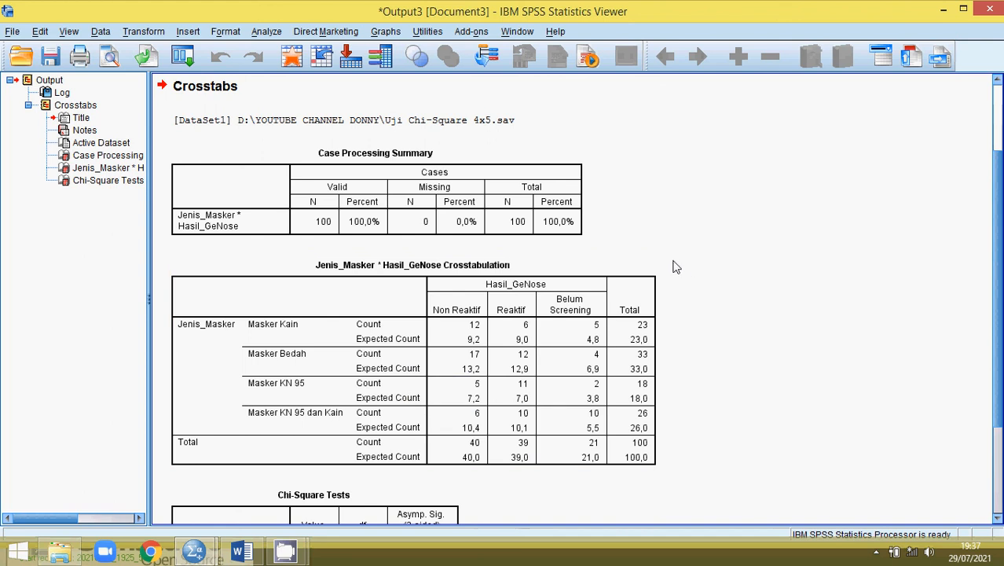
Step: Examine the Crosstabs output, check it against the labelled case data, and return to the output document
click(476, 118)
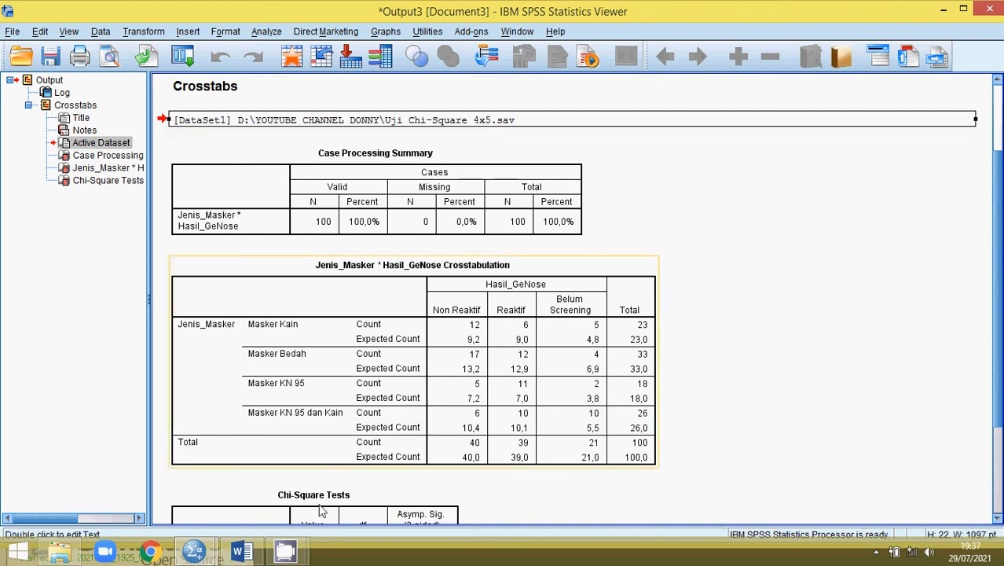
mouse_move(194, 552)
click(140, 492)
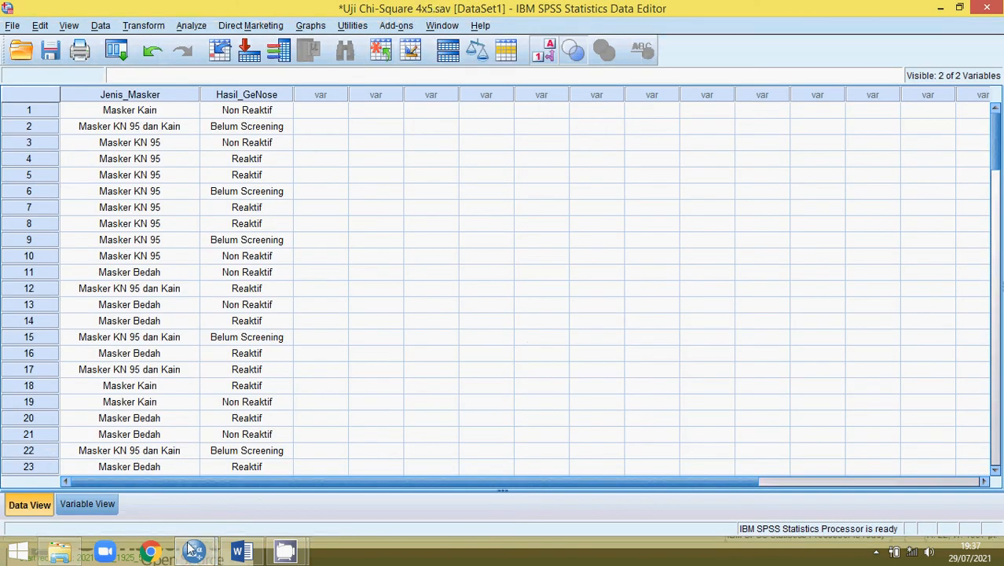
mouse_move(192, 550)
click(284, 464)
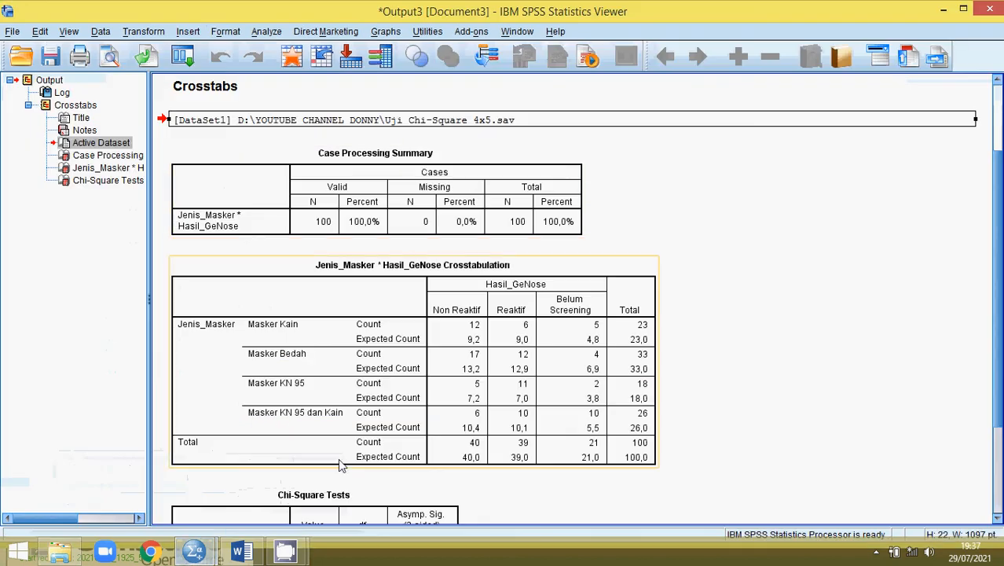
Step: Examine the active dataset line, the Case Processing Summary, and the observed and expected counts in the Jenis_Masker by Hasil_GeNose crosstabulation
click(469, 122)
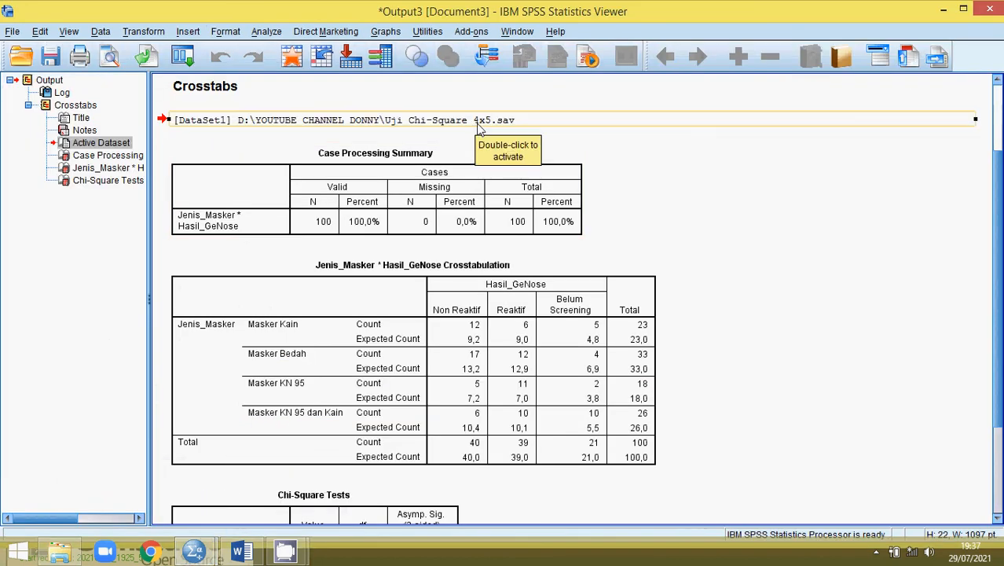
click(479, 120)
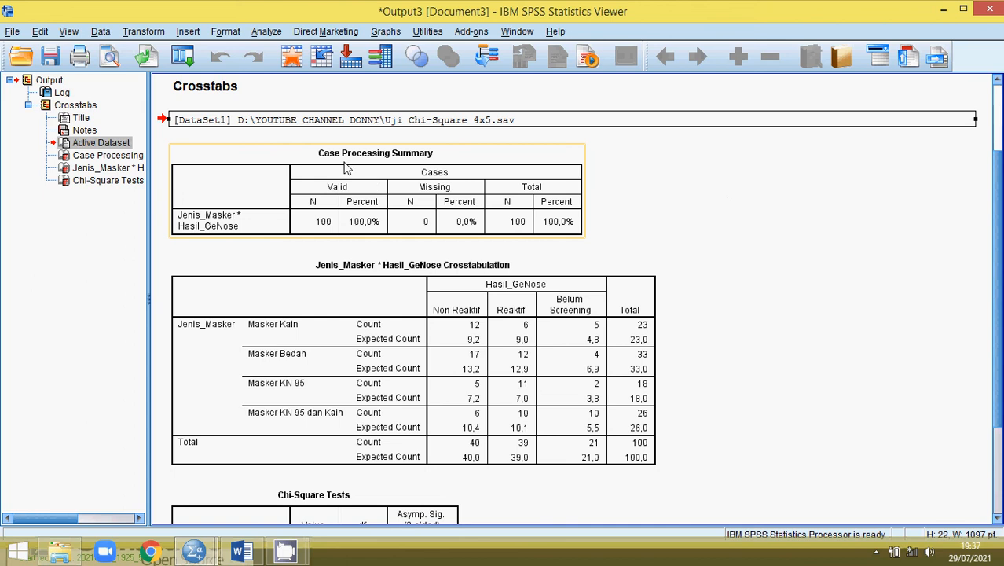
click(417, 179)
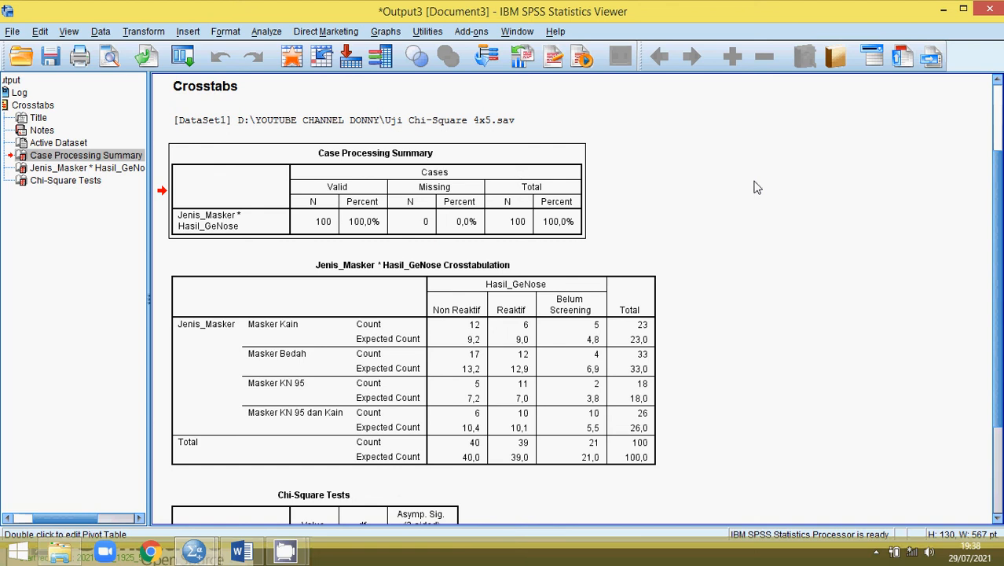
click(459, 292)
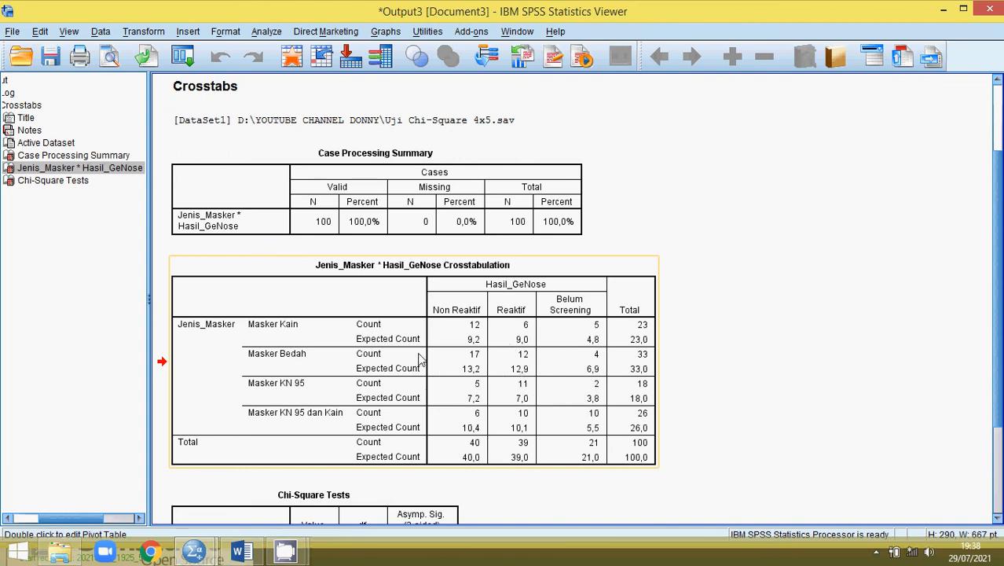
scroll(419, 360, down, 2)
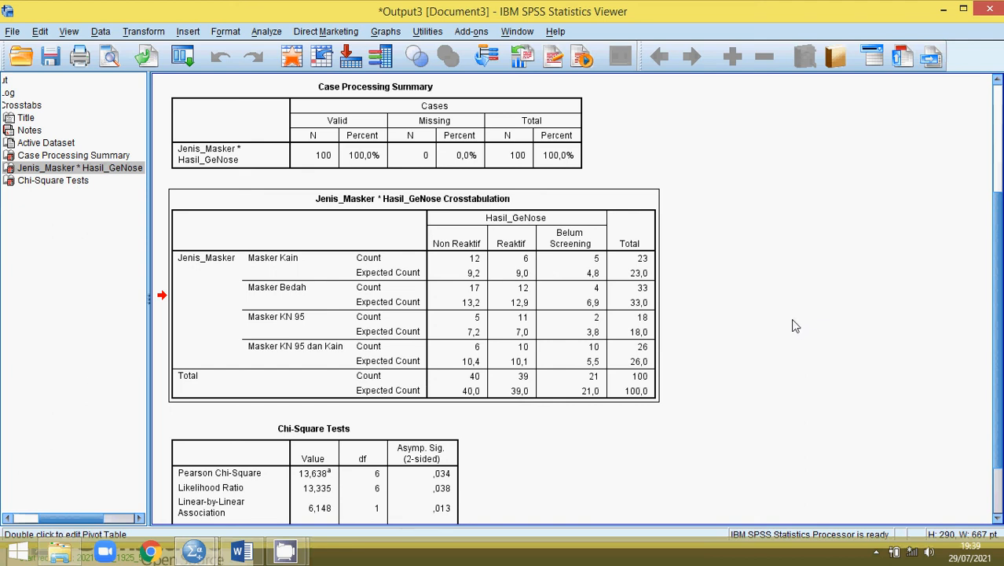
click(595, 322)
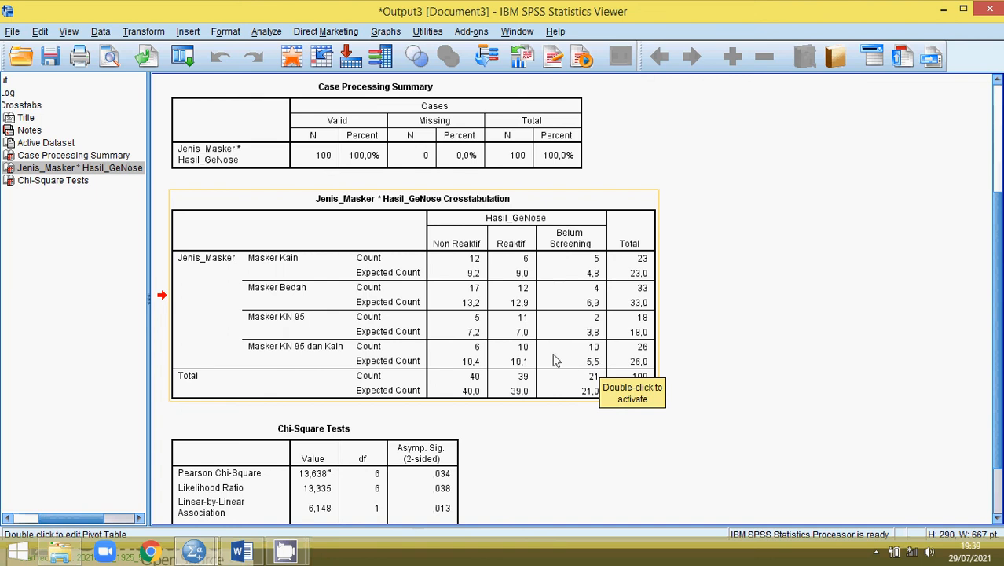
click(759, 259)
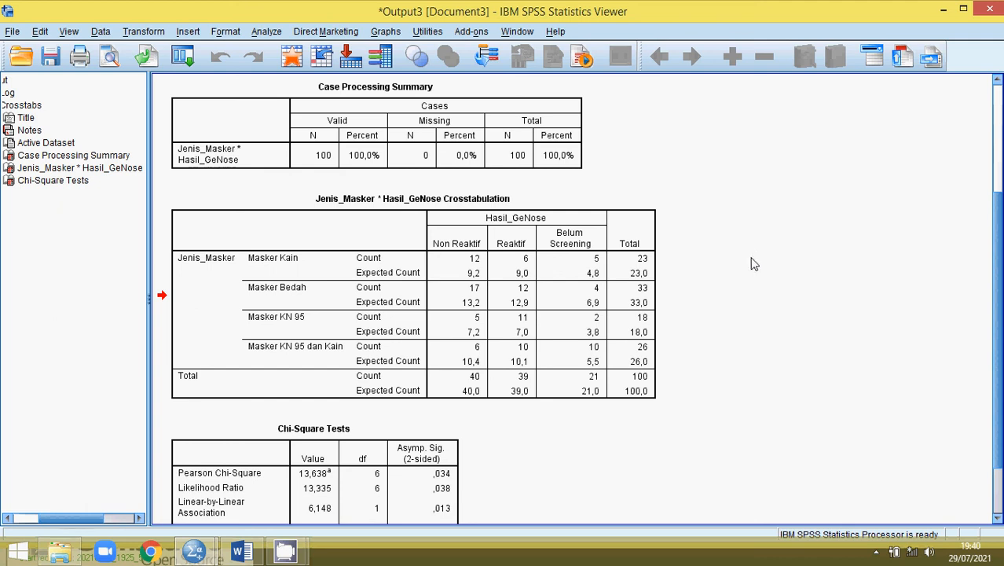
Step: Compare the crosstabulation's expected counts with the Chi-Square Tests table, checking its Pearson significance and the footnote on low expected counts
click(503, 246)
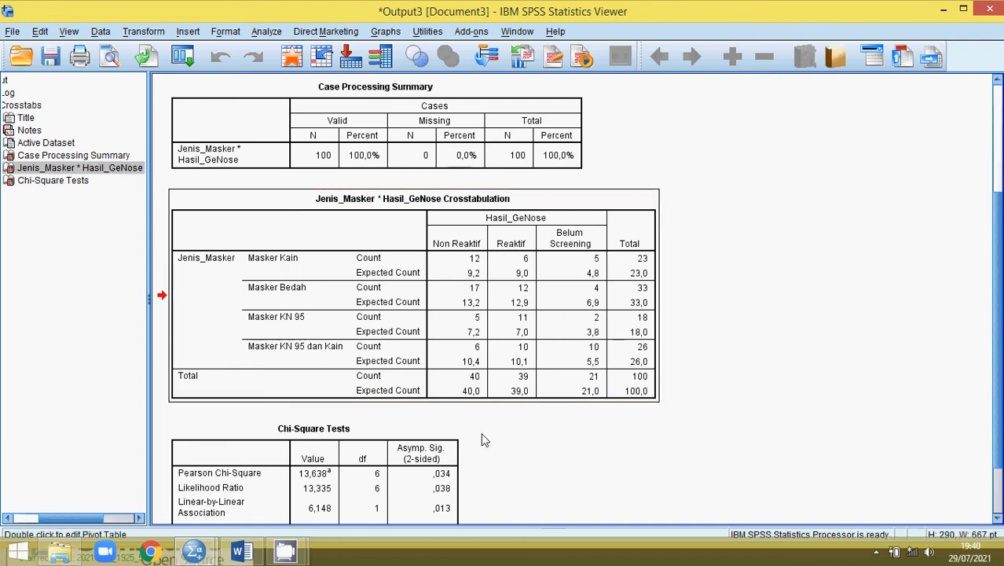
click(328, 450)
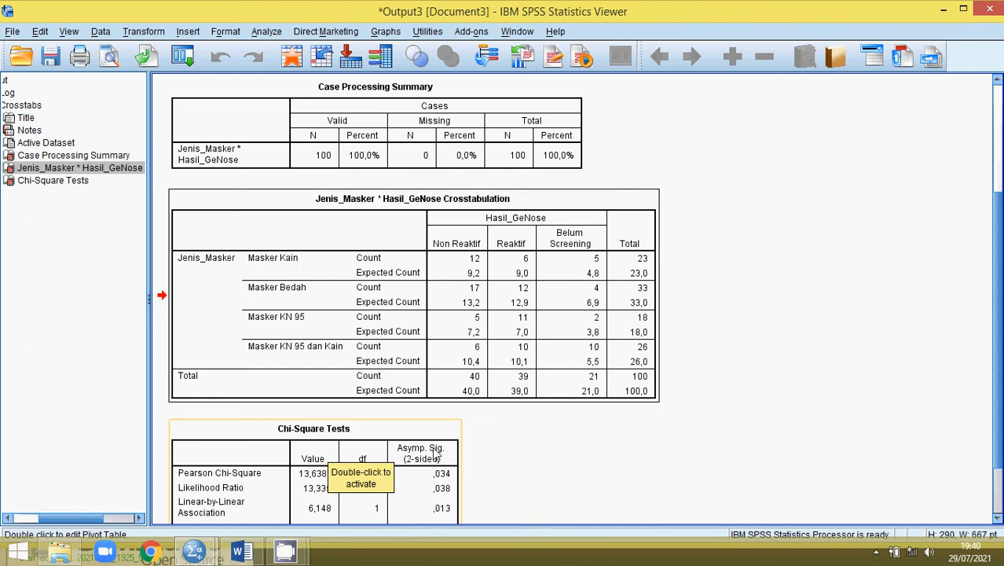
click(587, 312)
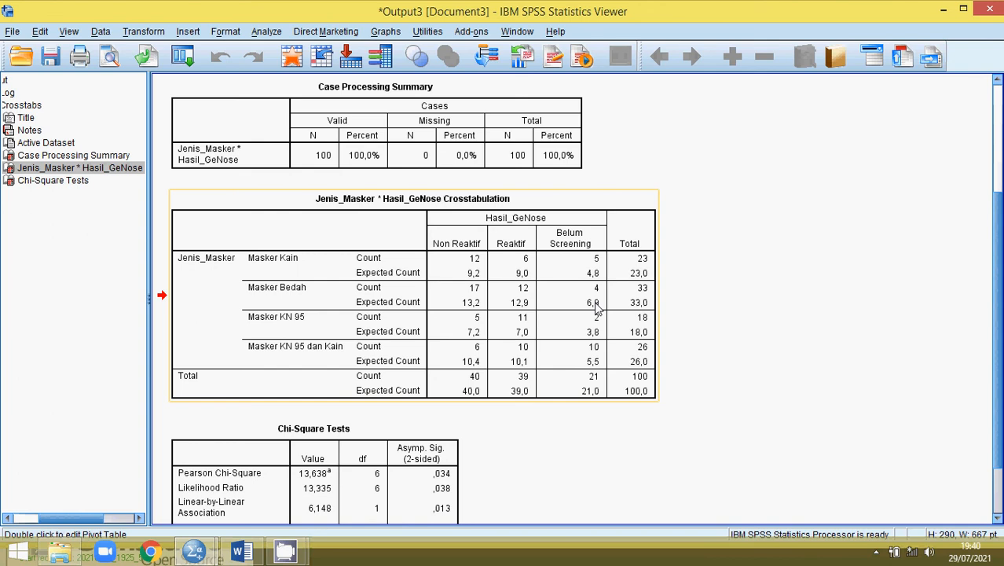
scroll(598, 308, down, 3)
click(318, 409)
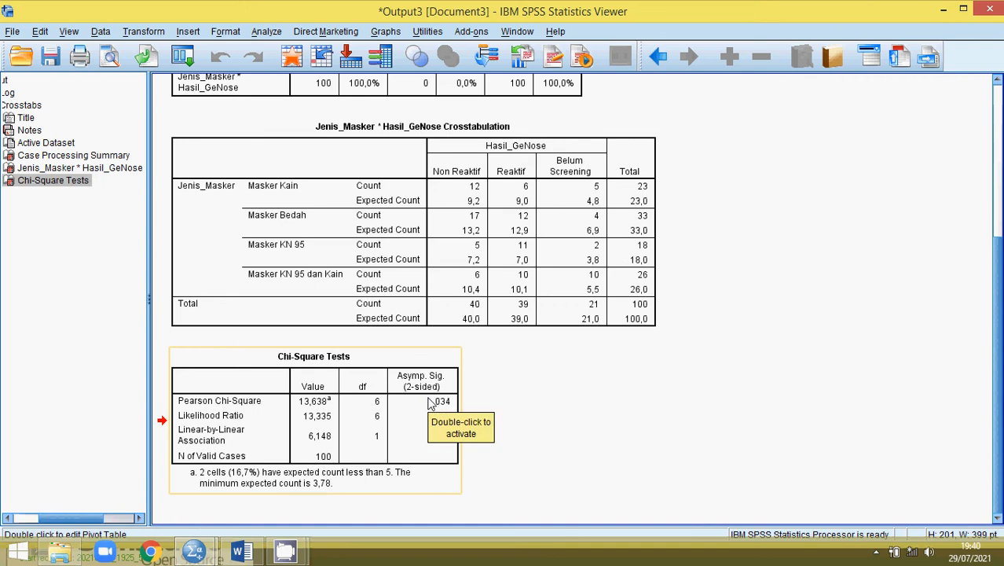
click(504, 408)
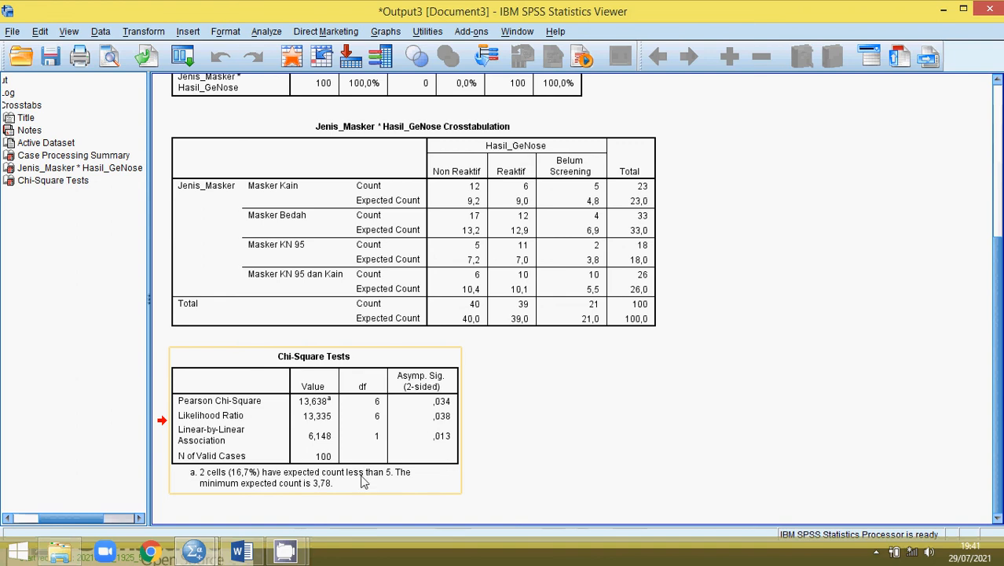
Step: Switch to the Word document, review the interpretation rules and the Kasus paragraph against the results, and return to the SPSS output
click(241, 552)
scroll(352, 369, down, 6)
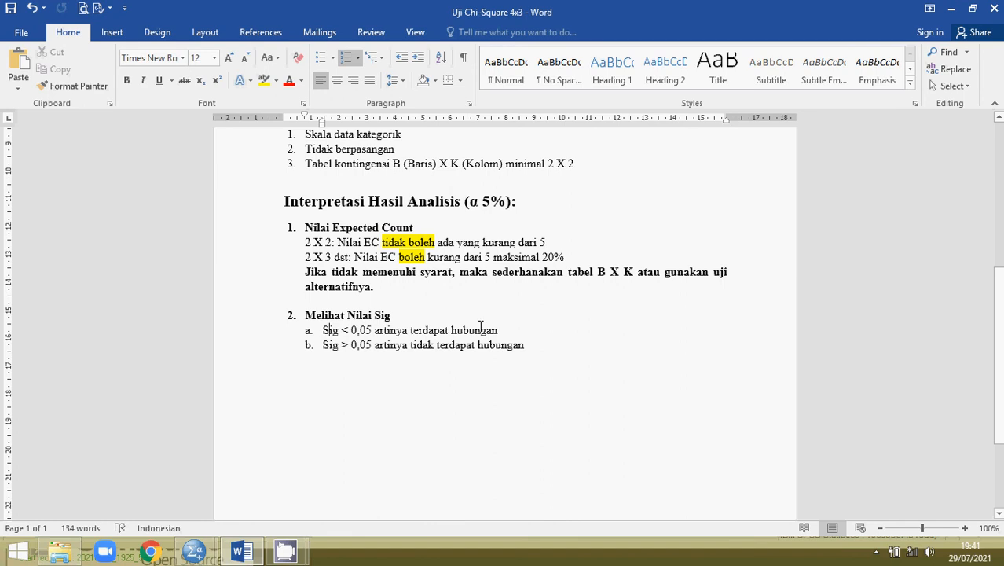
scroll(481, 326, up, 5)
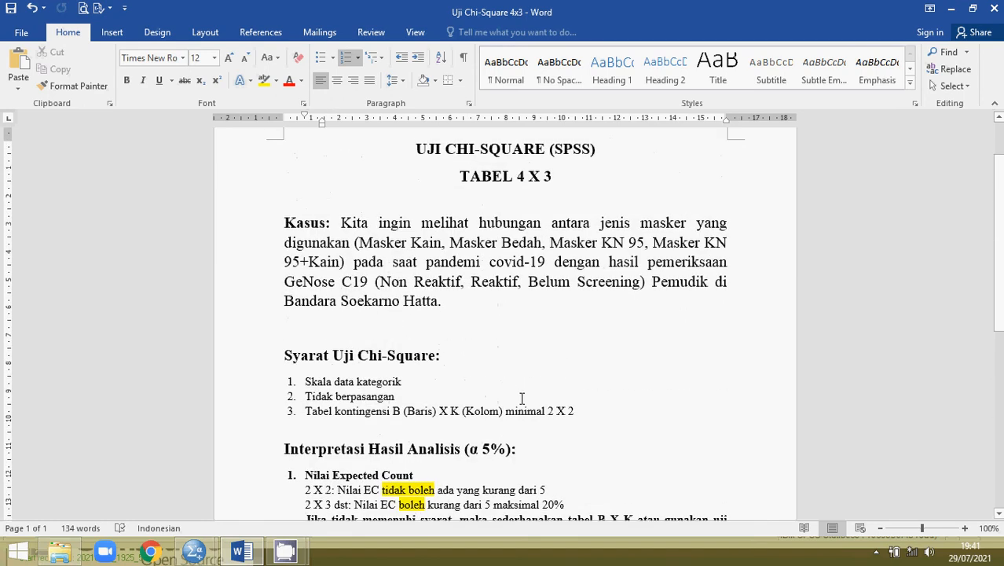
scroll(522, 398, up, 2)
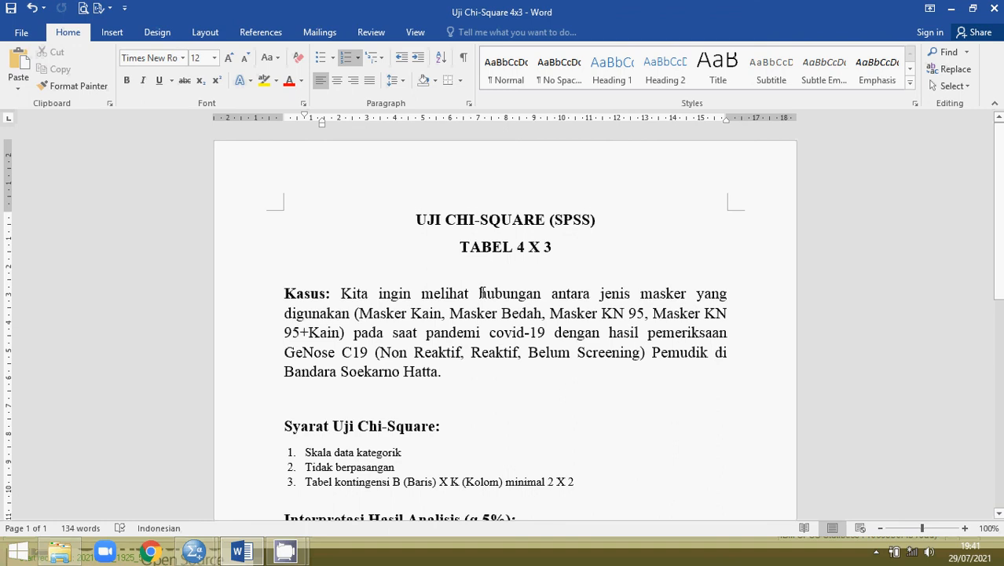
drag(492, 293, 452, 366)
click(563, 387)
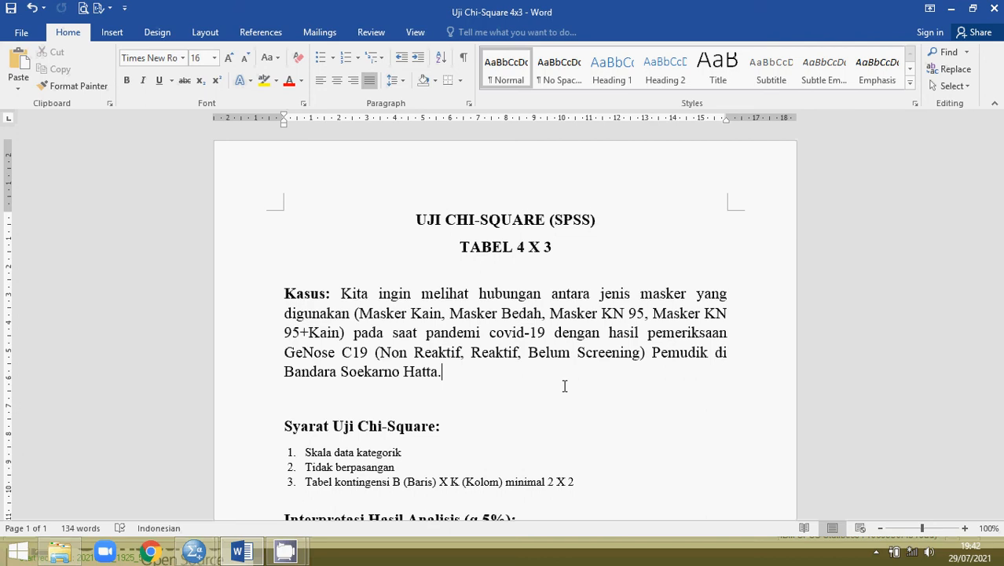
click(952, 10)
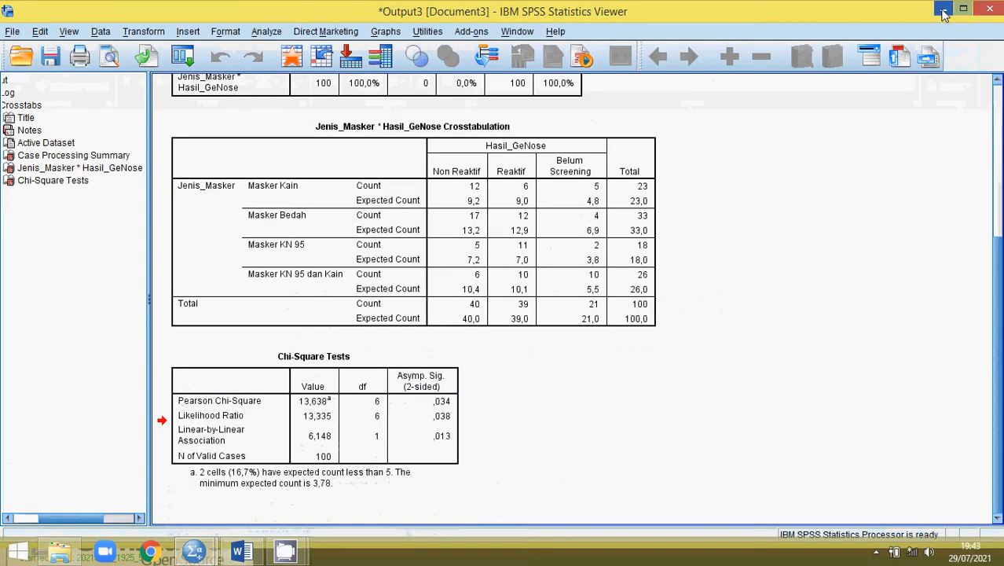